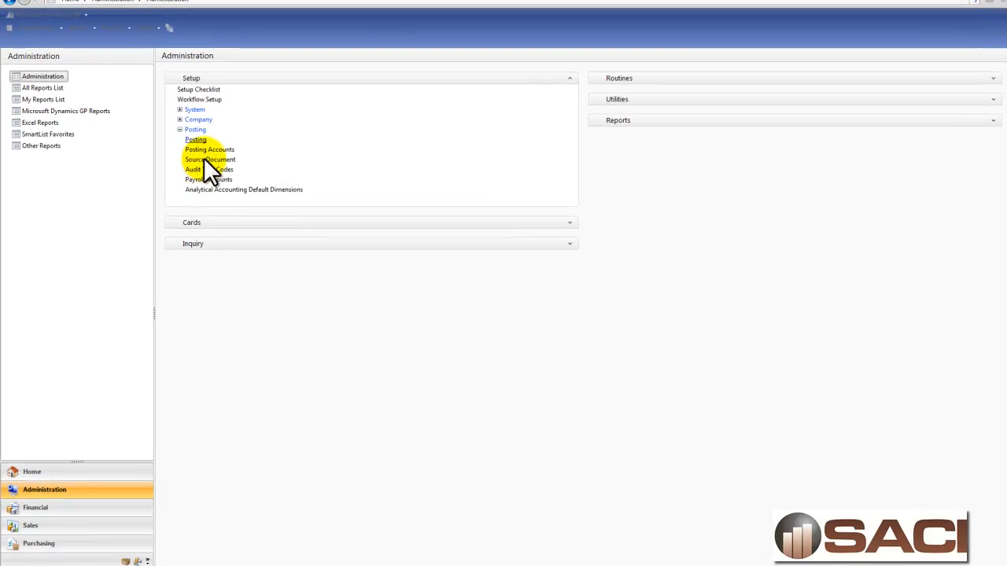
# Open Source Document Setup, browse the available source documents, and load the GJ General Journal code
pyautogui.click(204, 159)
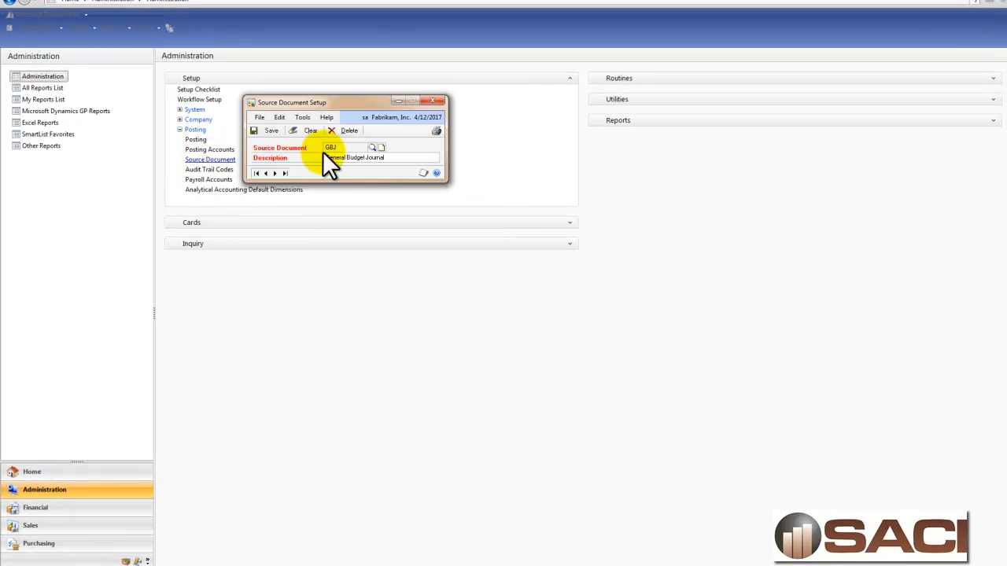
pyautogui.click(379, 147)
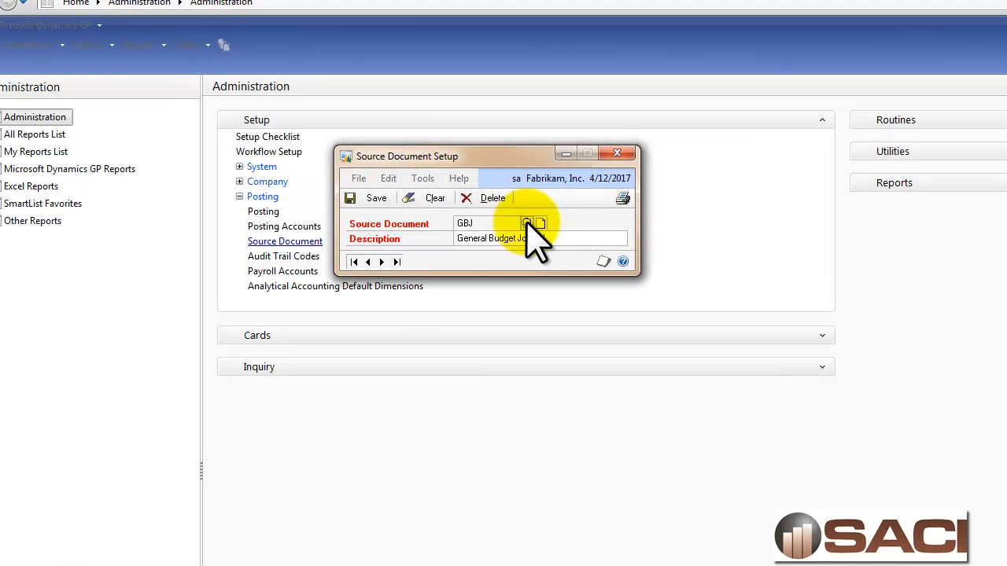
pyautogui.scroll(4, 520, 283)
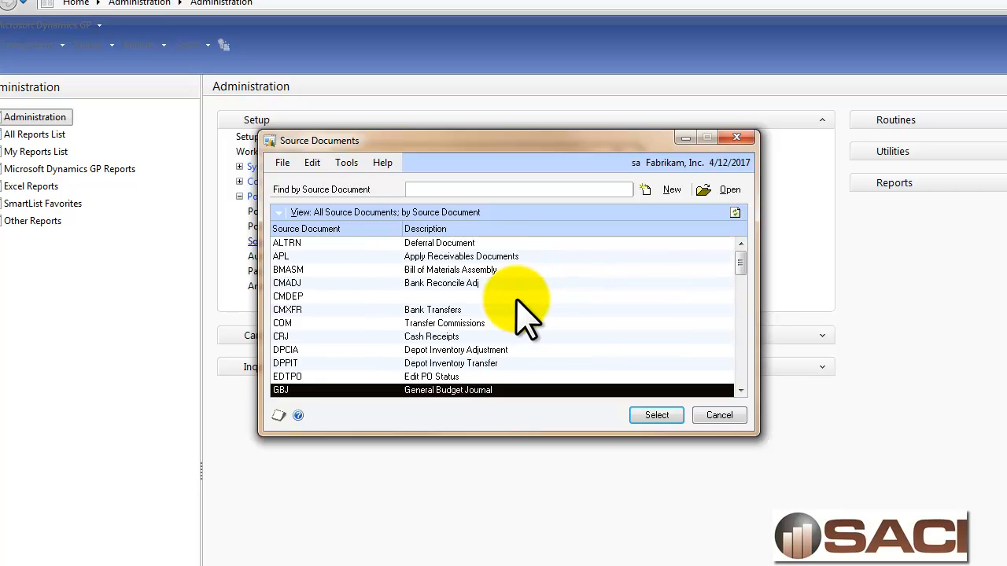
pyautogui.scroll(-8, 526, 315)
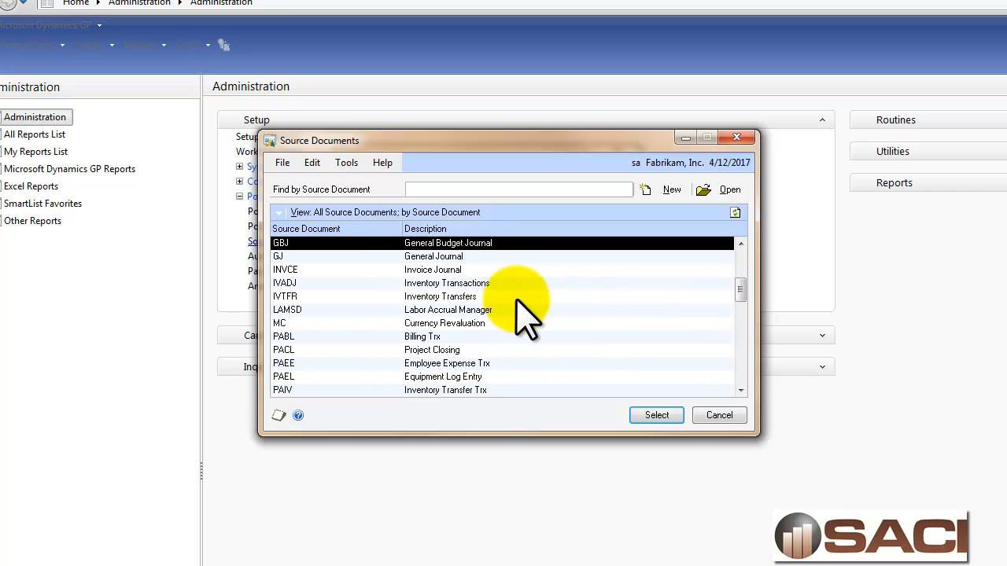
pyautogui.scroll(-3, 526, 317)
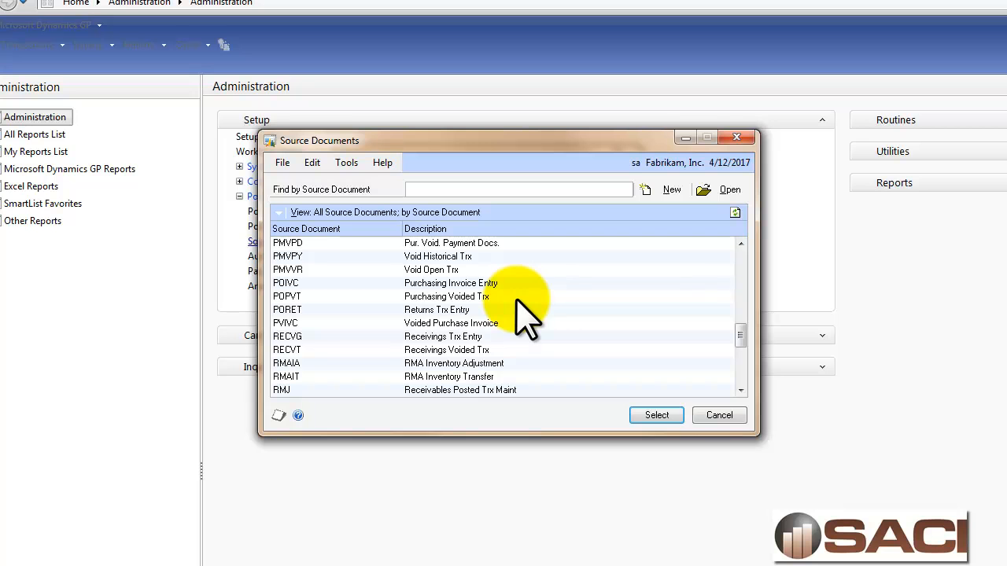
pyautogui.scroll(7, 526, 317)
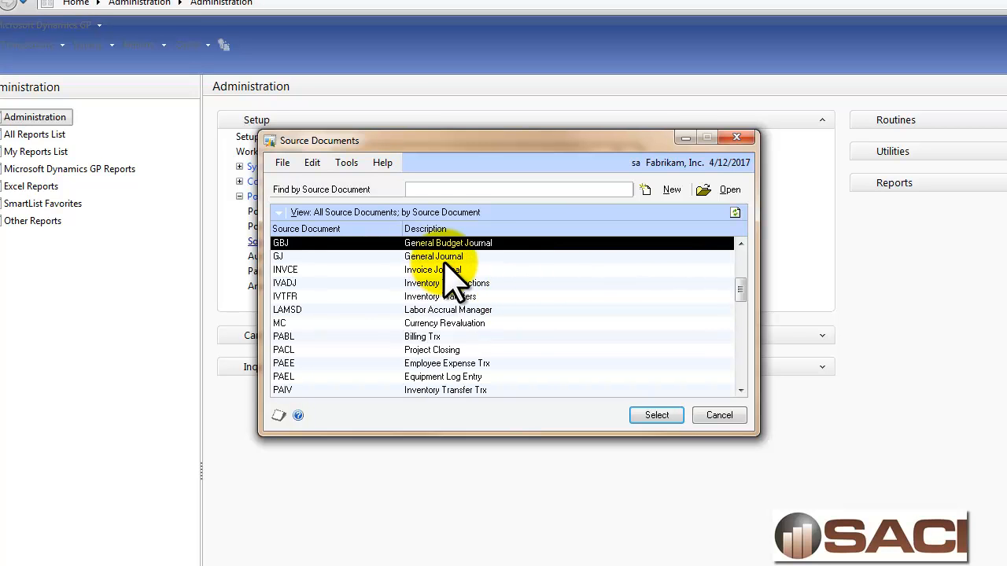
pyautogui.doubleClick(446, 257)
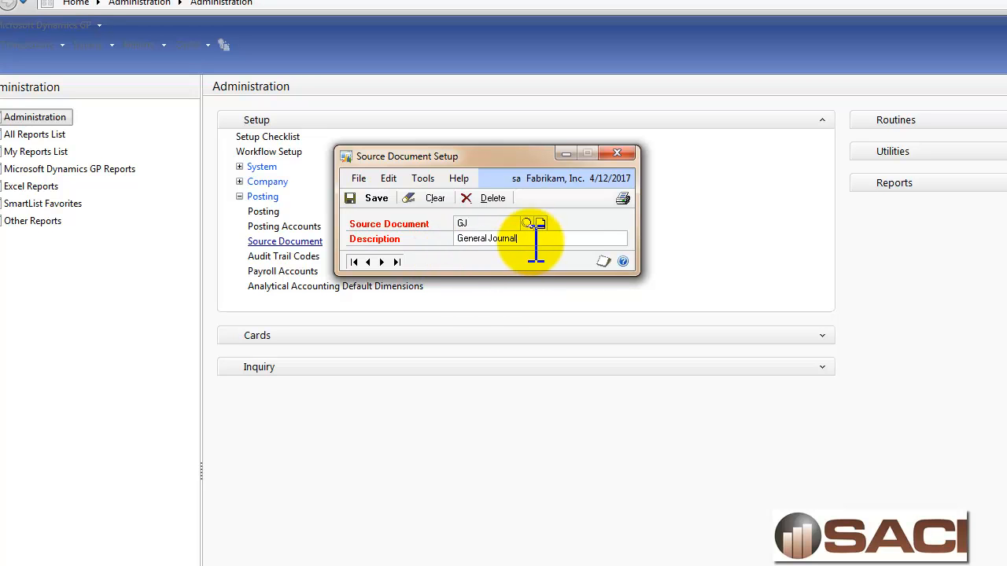
# Clear the source document form and look up the description of code SJ
pyautogui.click(435, 197)
pyautogui.write('S')
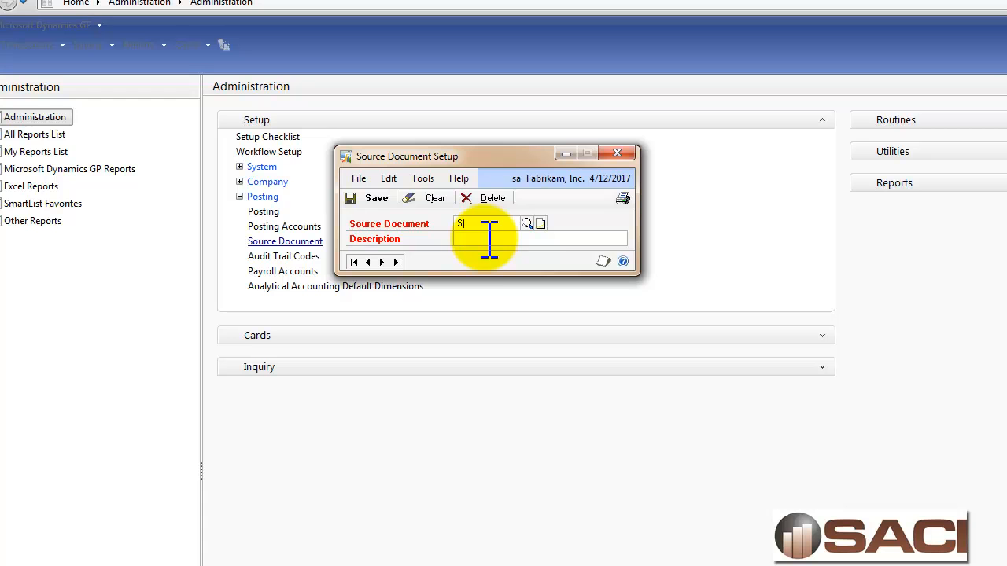
pyautogui.write('J')
pyautogui.press('Tab')
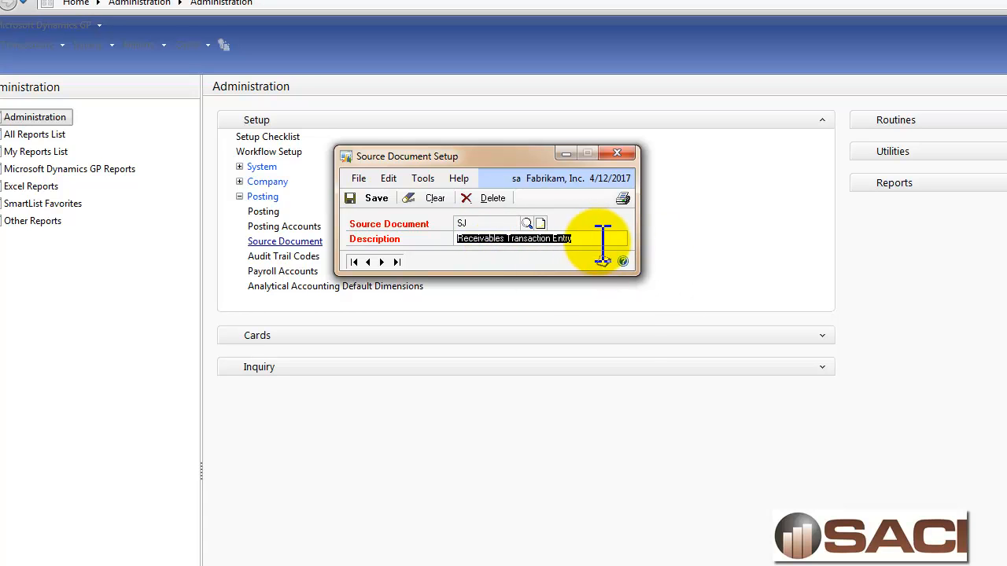
# Examine the full list of source document codes and descriptions, cancel the lookup, and close Source Document Setup
pyautogui.click(526, 224)
pyautogui.scroll(2, 431, 299)
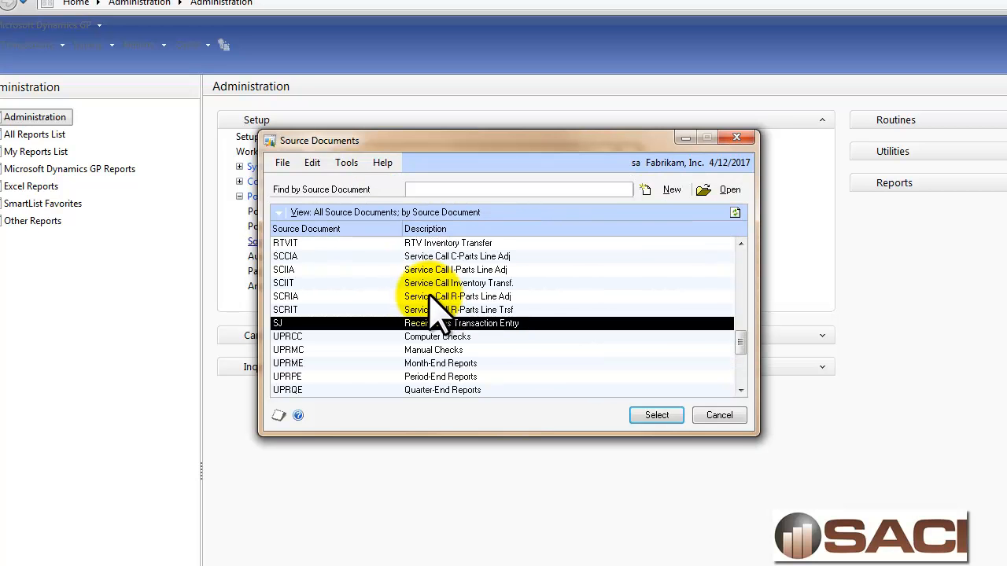
pyautogui.scroll(1, 508, 323)
pyautogui.scroll(1, 509, 329)
pyautogui.scroll(4, 507, 329)
pyautogui.scroll(7, 507, 329)
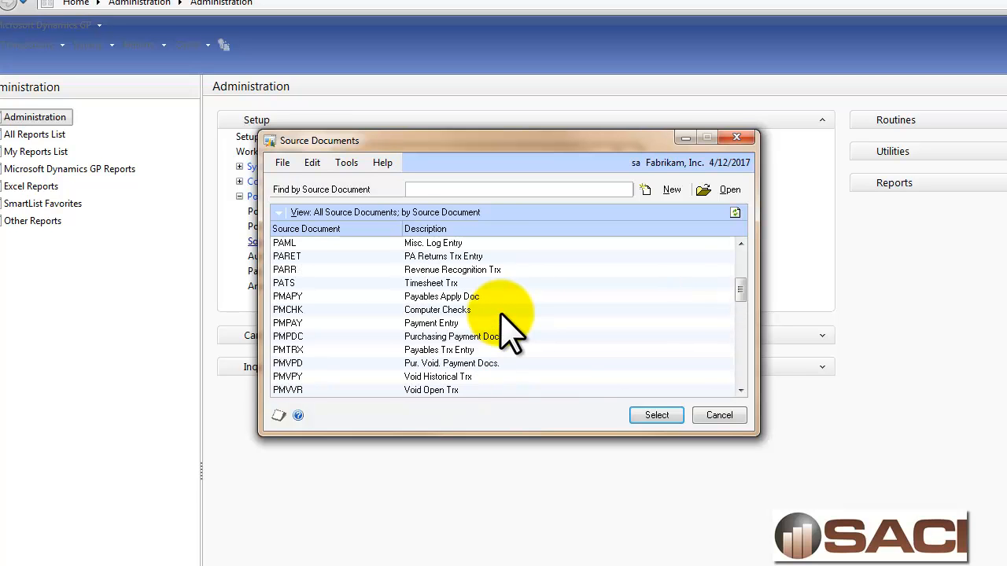
pyautogui.scroll(2, 510, 329)
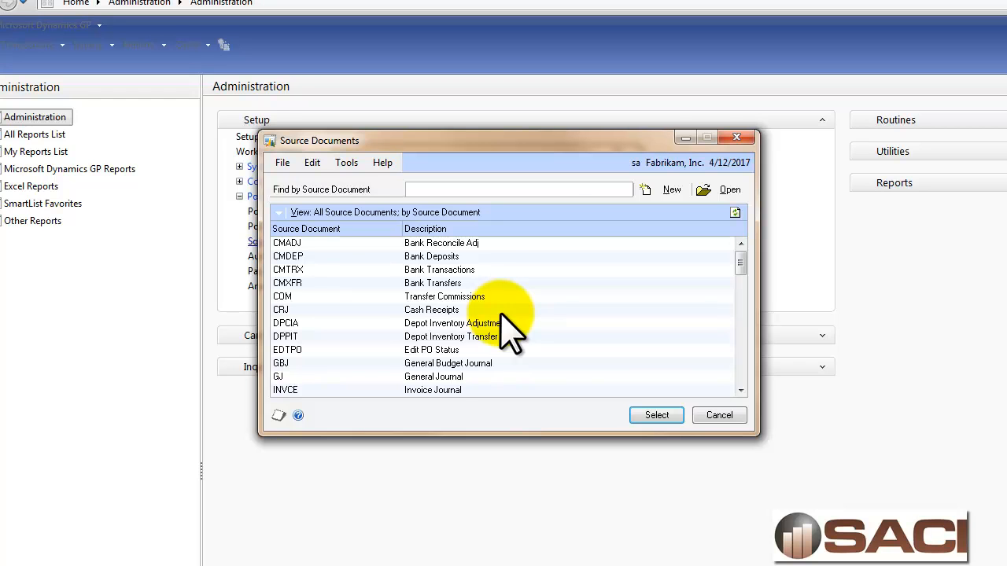
pyautogui.scroll(1, 509, 329)
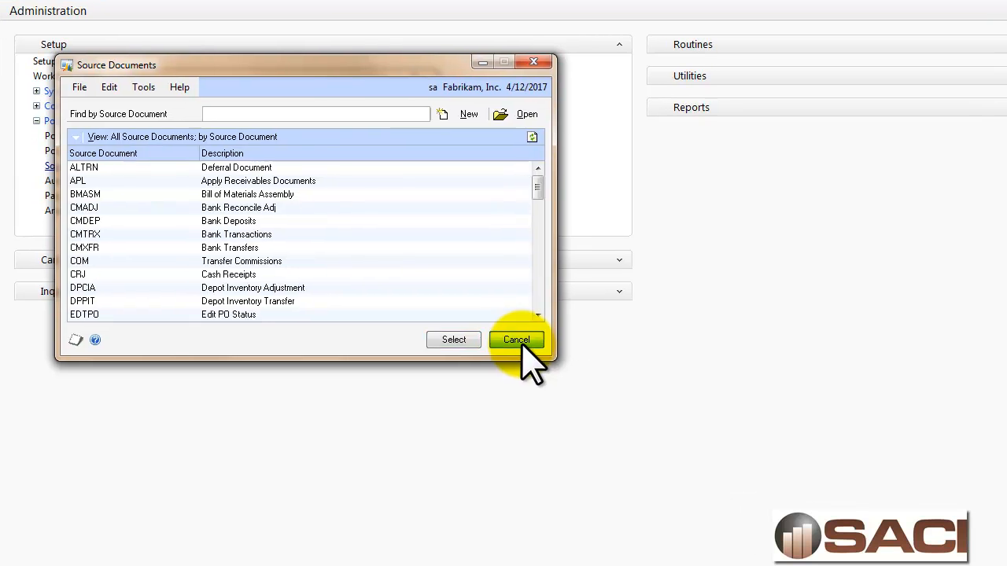
pyautogui.click(516, 340)
pyautogui.click(174, 122)
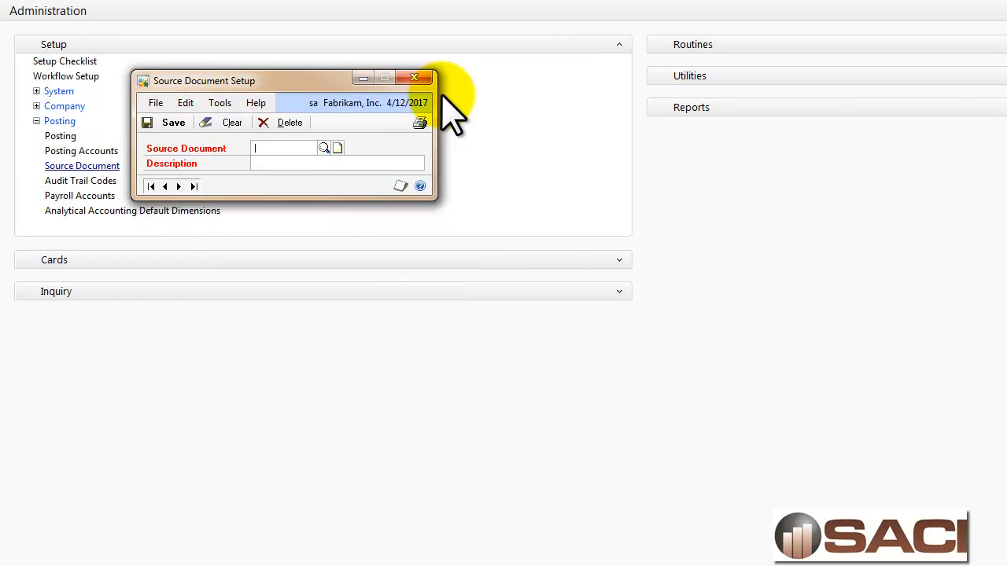
pyautogui.click(414, 77)
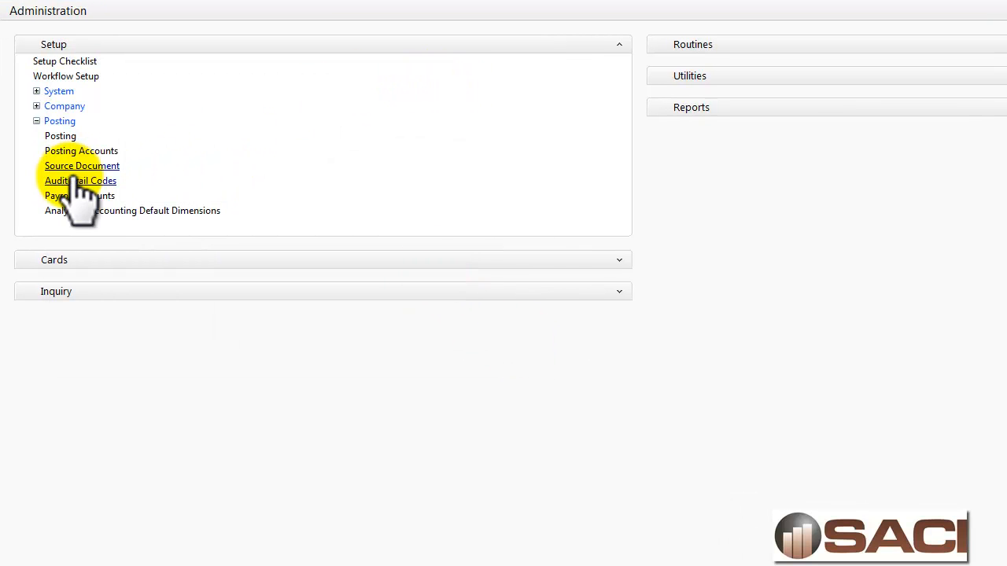
# Open Audit Trail Codes Setup, display the Sales series, examine the Sales Transaction Entry row, and close the window
pyautogui.click(77, 181)
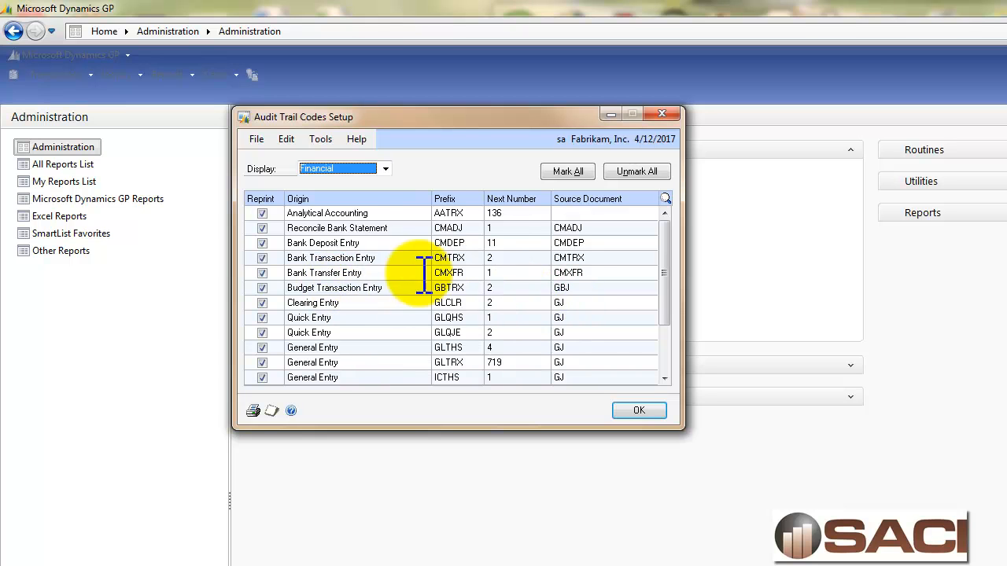
pyautogui.click(360, 173)
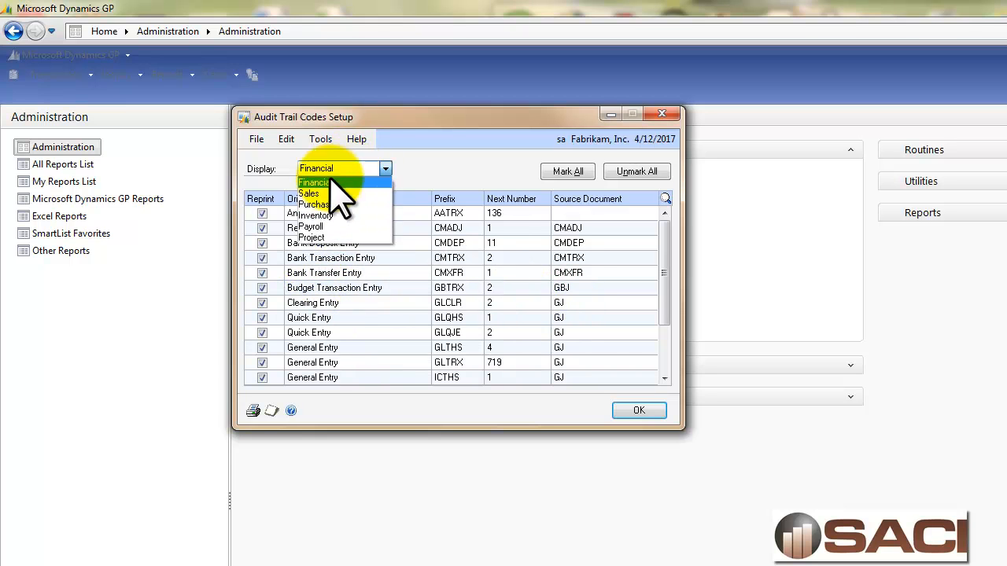
pyautogui.click(353, 193)
pyautogui.click(367, 377)
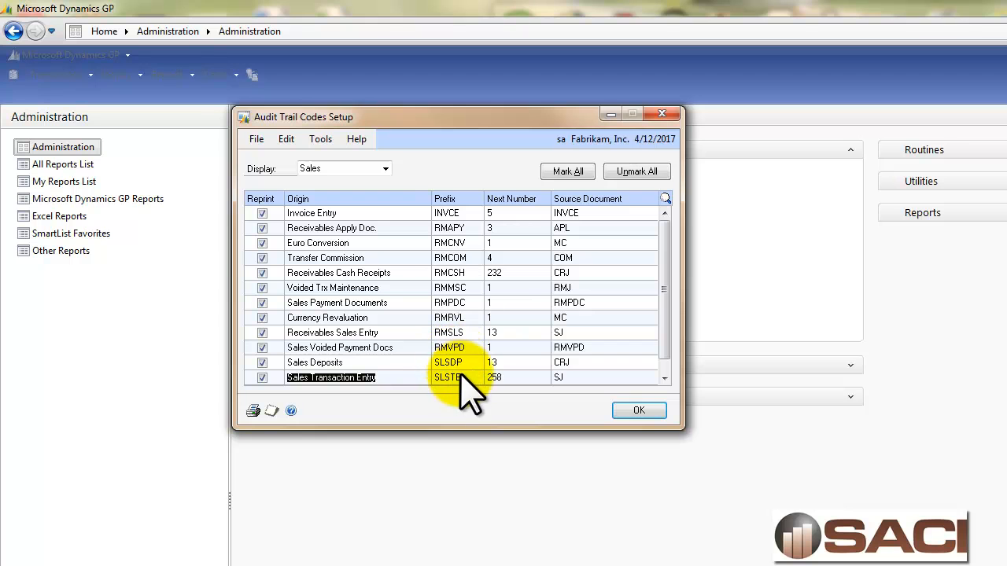
pyautogui.click(262, 378)
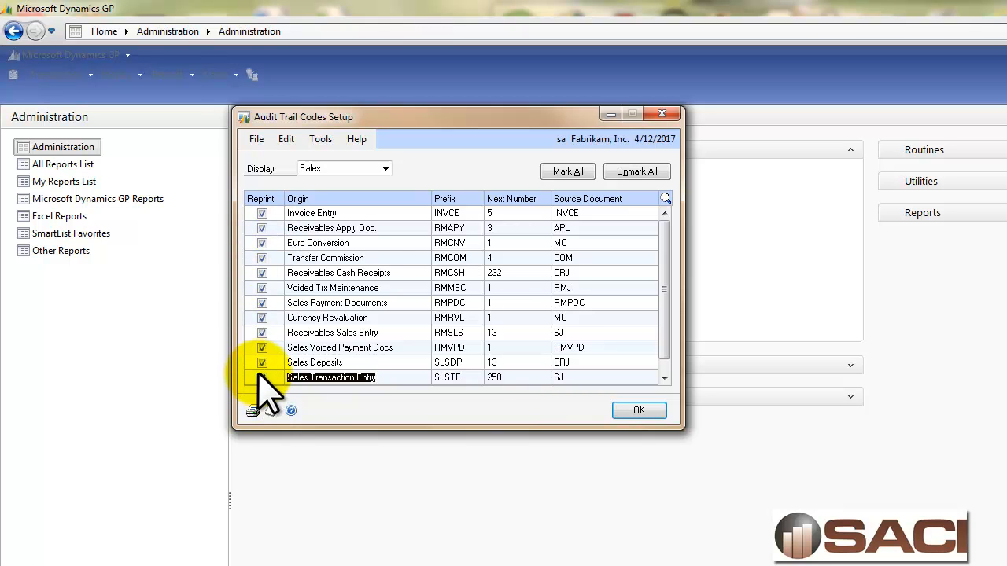
pyautogui.click(262, 378)
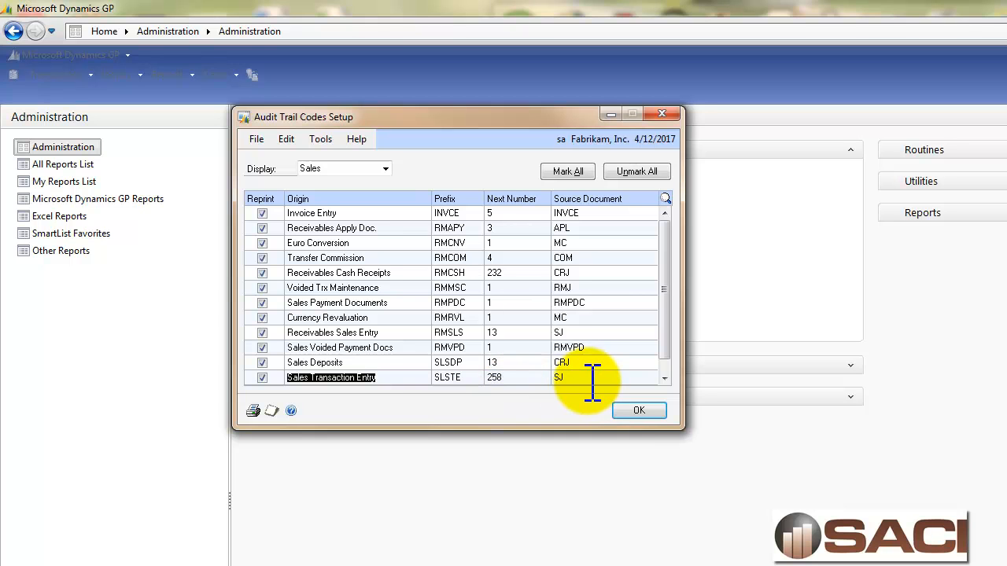
pyautogui.click(637, 410)
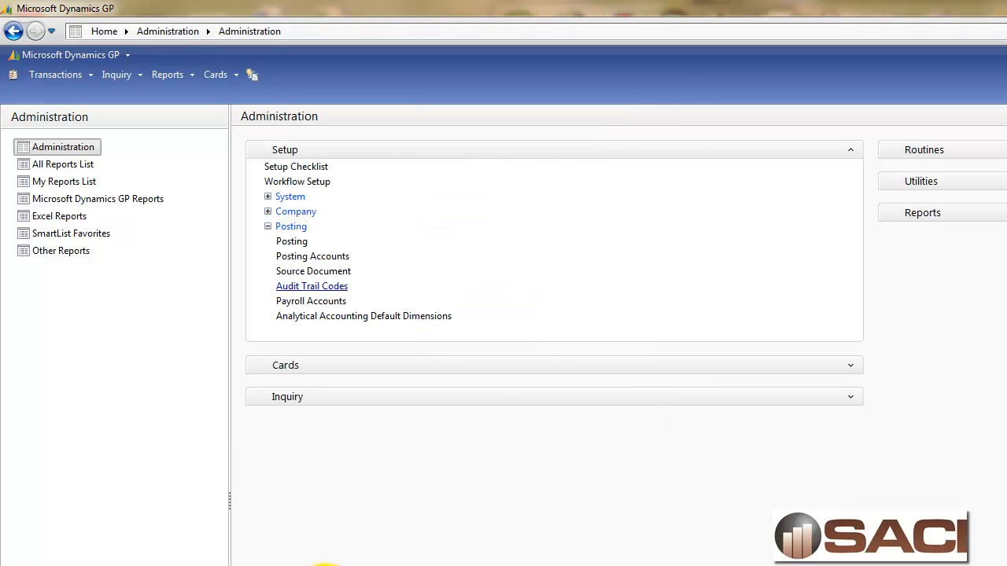
# Open the first unposted invoice from the document lookup in the Sales module's Sales Transaction Entry window
pyautogui.click(47, 564)
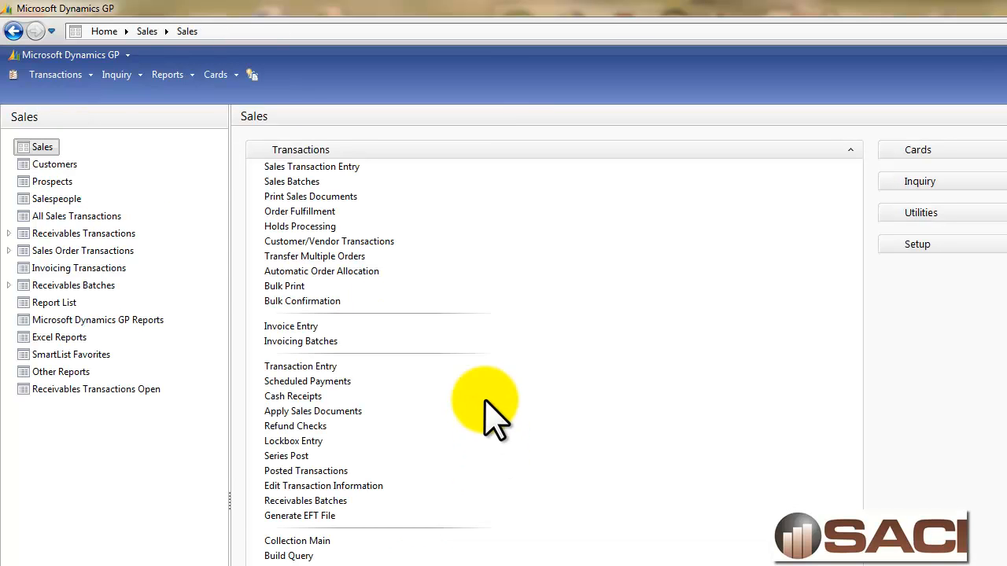
pyautogui.click(313, 168)
pyautogui.click(539, 266)
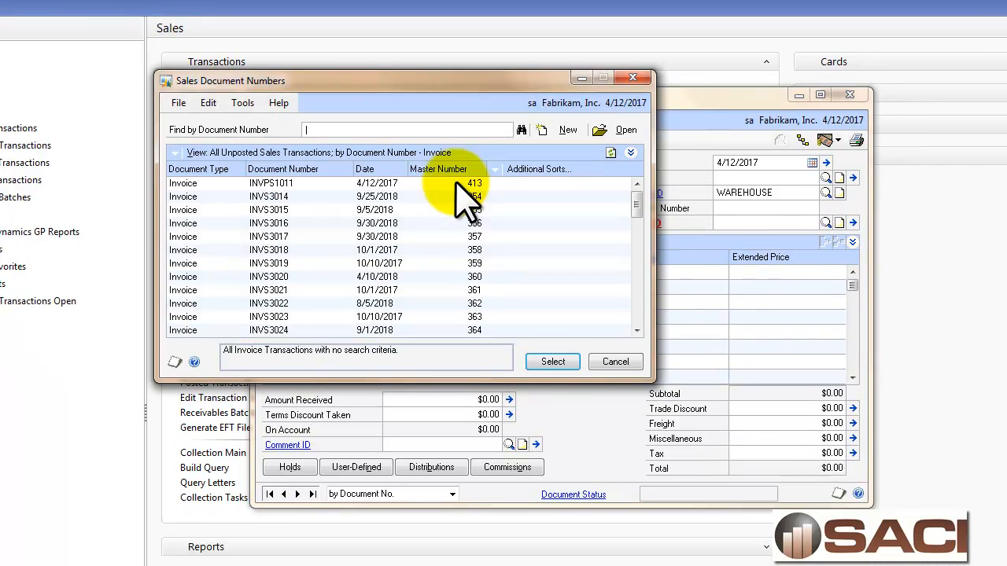
pyautogui.doubleClick(431, 159)
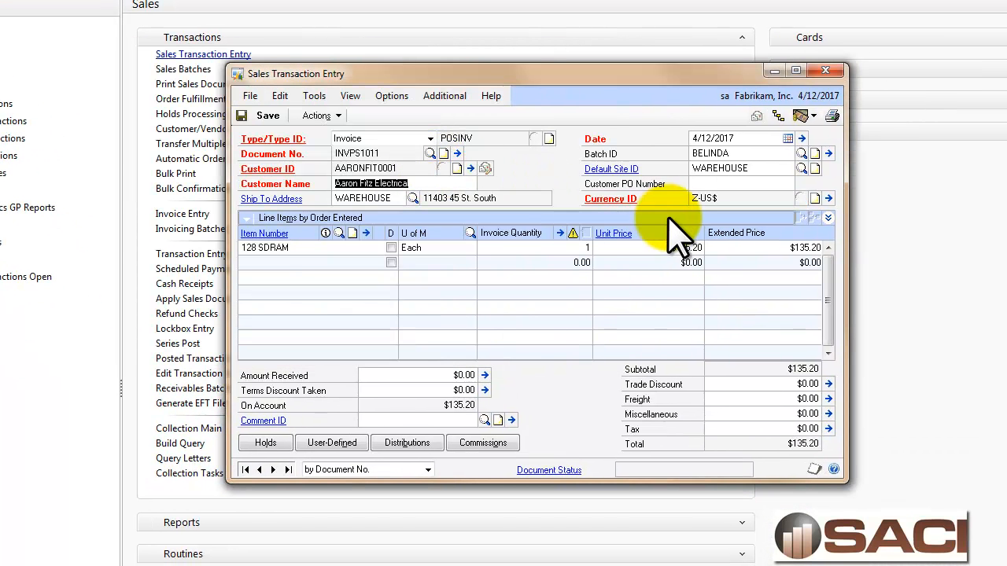
# Clear the invoice's Batch ID, post the invoice on its own, and close Sales Transaction Entry
pyautogui.click(746, 154)
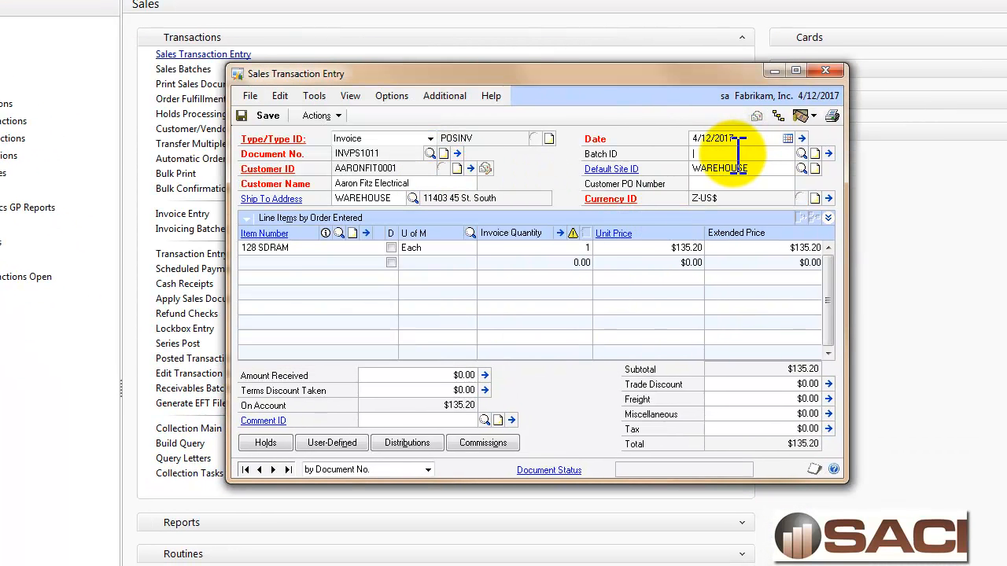
pyautogui.click(337, 116)
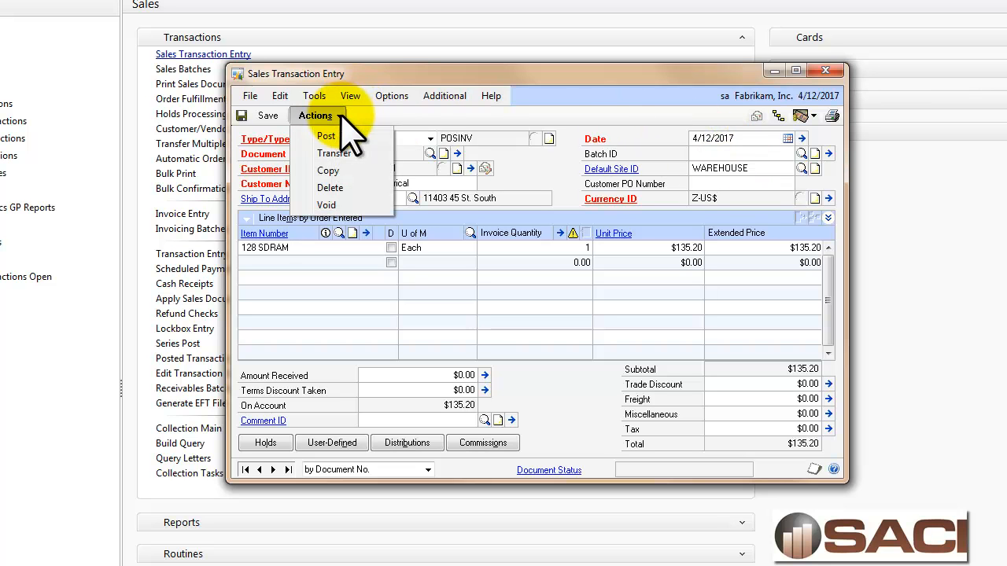
pyautogui.click(328, 136)
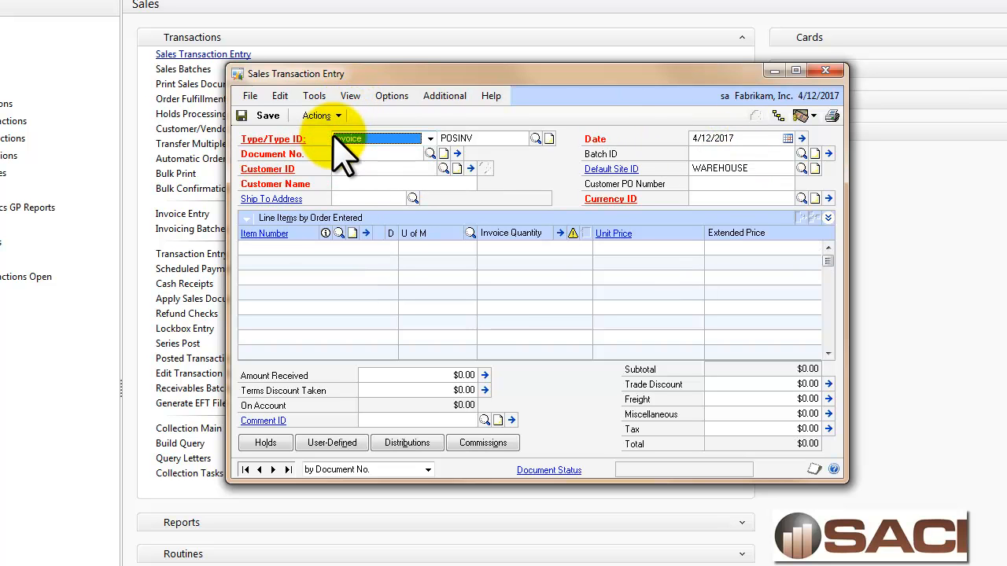
pyautogui.click(826, 70)
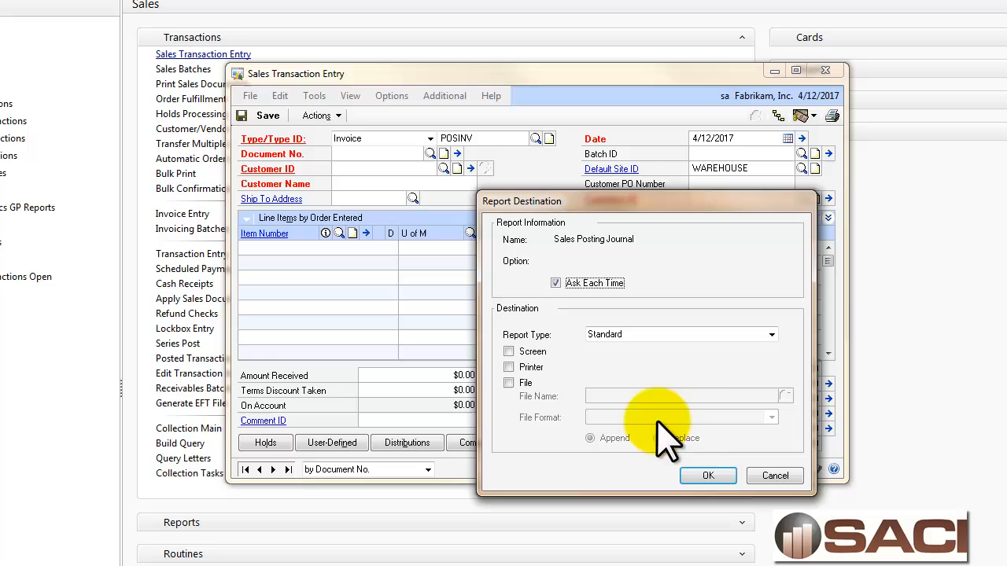
# Send the Sales Posting Journal and Dist Breakdown - Detail reports to Screen, and cancel the remaining report destinations
pyautogui.click(527, 353)
pyautogui.click(709, 475)
pyautogui.click(527, 353)
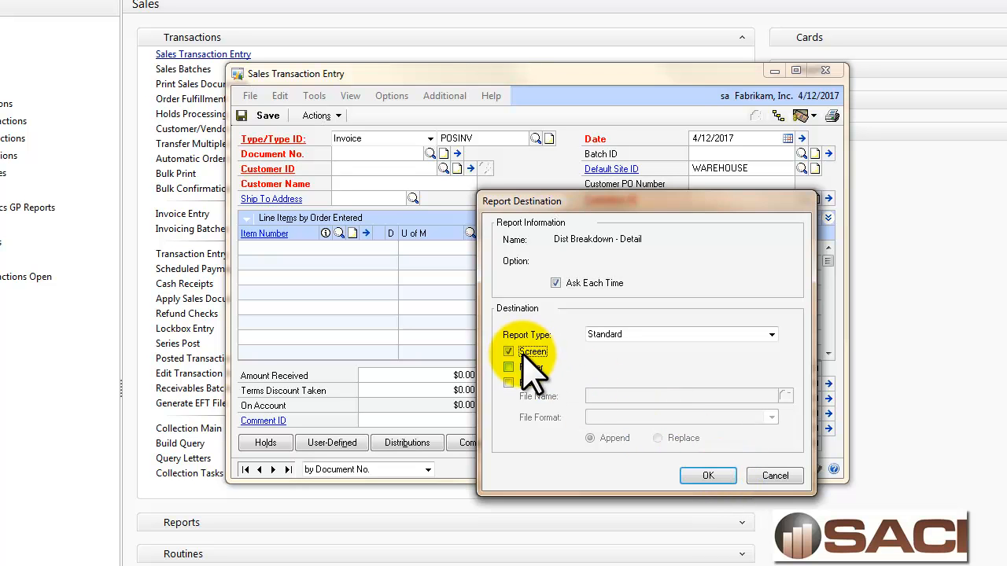
pyautogui.click(709, 475)
pyautogui.click(775, 476)
pyautogui.click(775, 476)
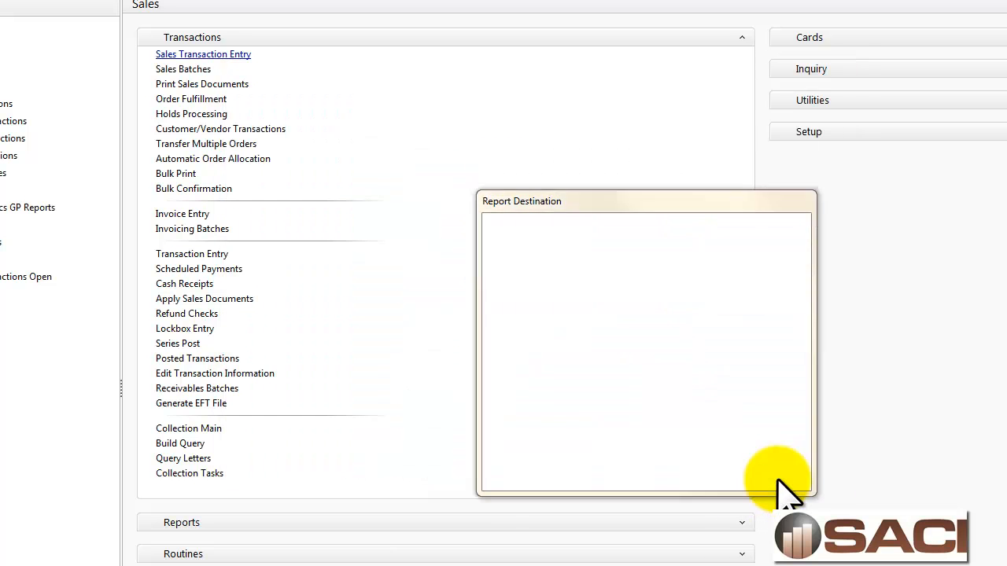
pyautogui.click(775, 476)
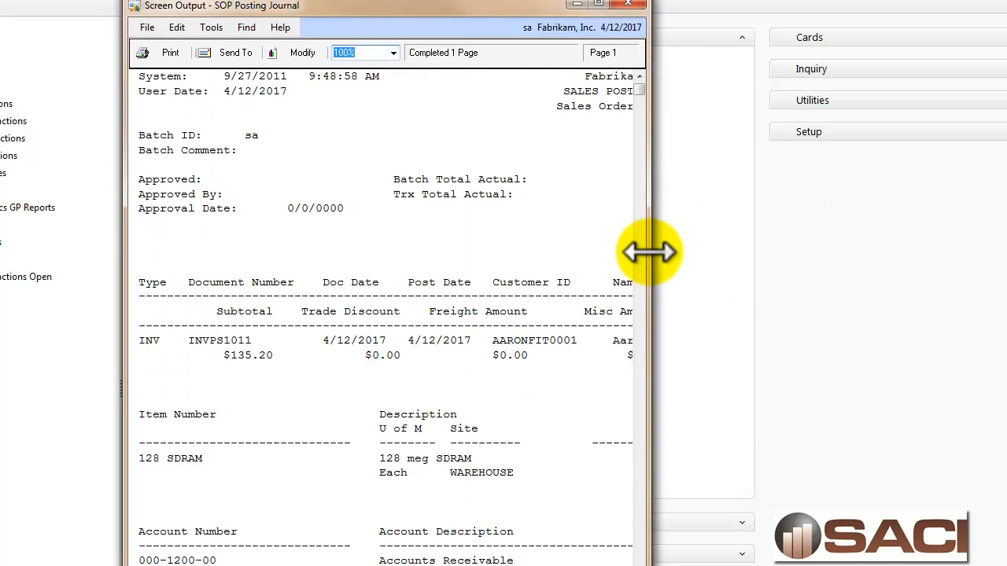
# Widen and examine the SOP Posting Journal and the SOP Breakdown Register Detail, closing each report after reading it
pyautogui.moveTo(648, 252); pyautogui.dragTo(1006, 252)
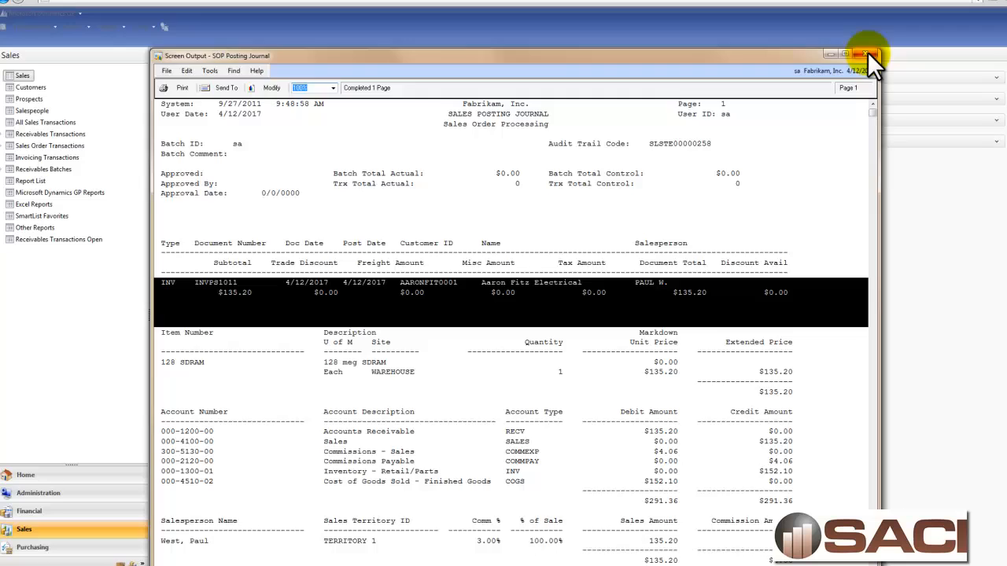
pyautogui.click(868, 52)
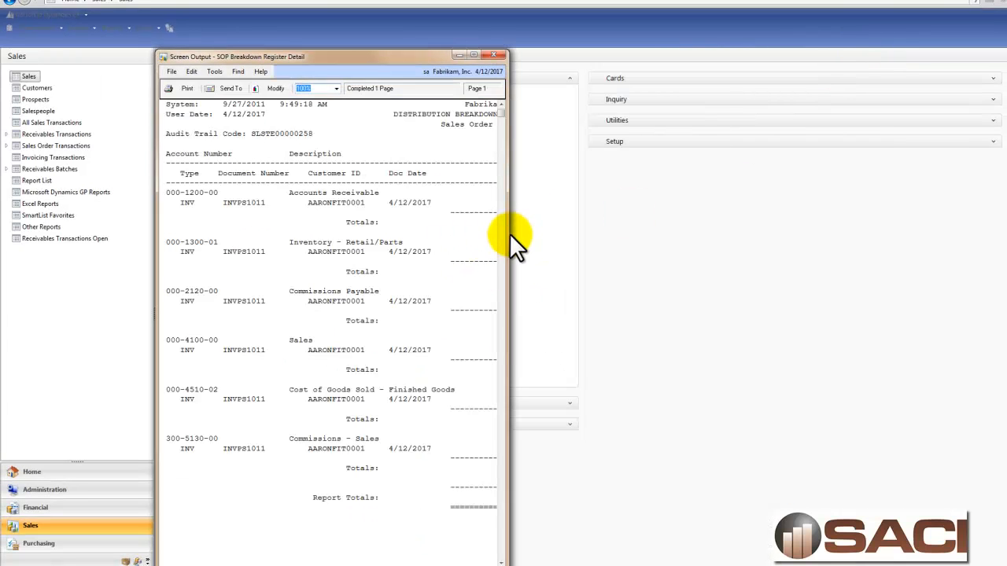
pyautogui.moveTo(506, 237); pyautogui.dragTo(893, 259)
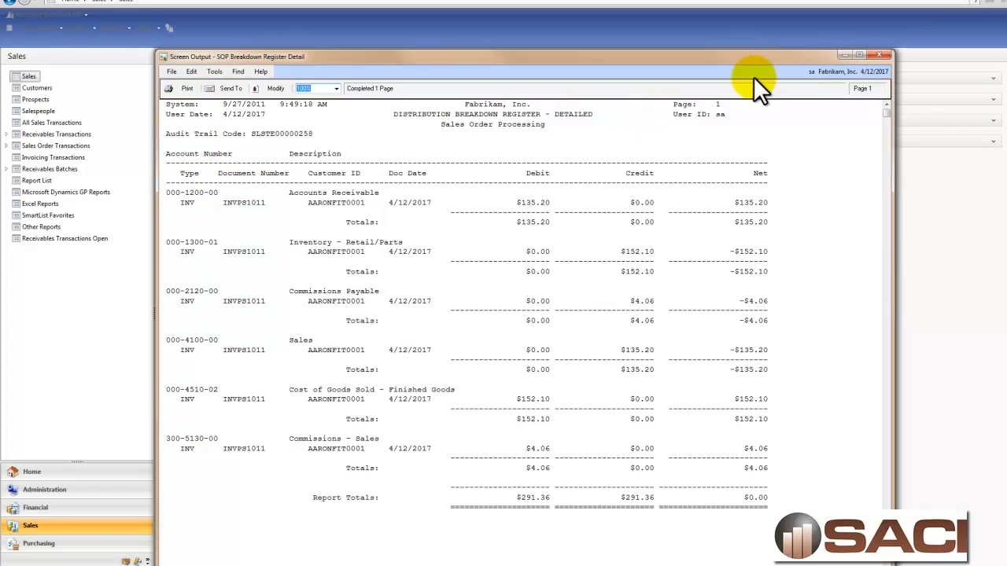
pyautogui.click(884, 54)
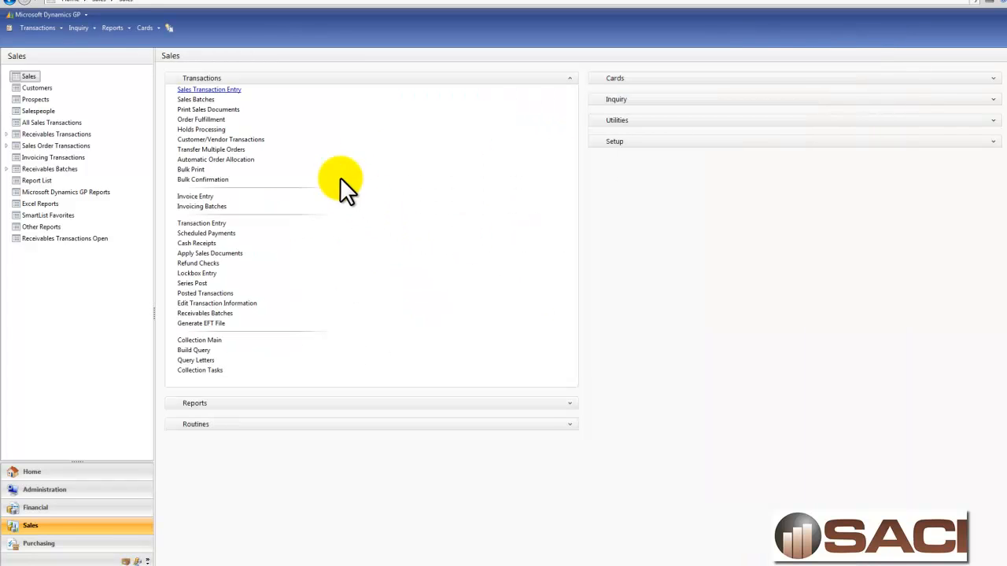
# Open general Transaction Entry in the Financial module, browse by Journal Entry, and bring up the last journal entry
pyautogui.click(87, 506)
pyautogui.click(39, 62)
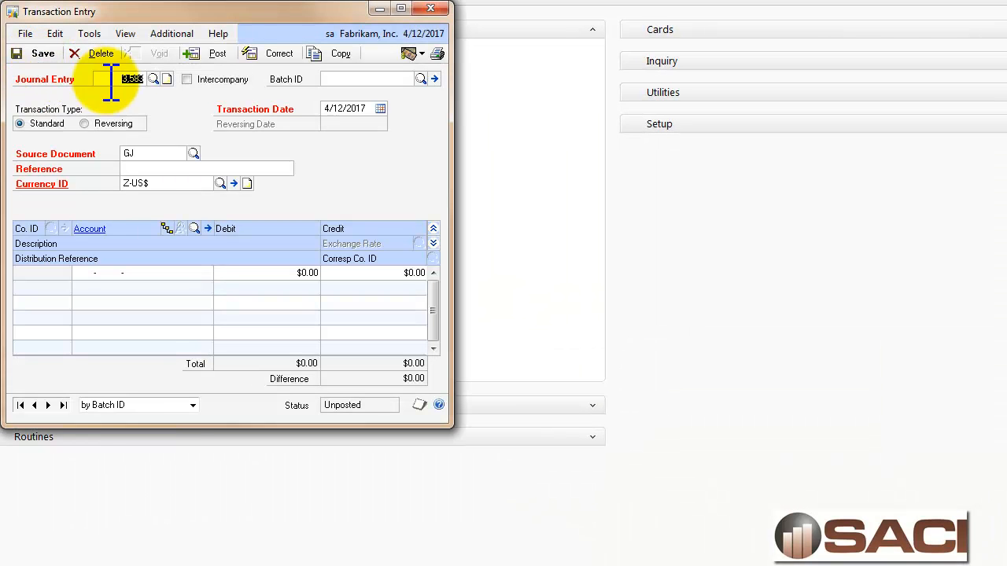
pyautogui.click(121, 405)
pyautogui.click(110, 427)
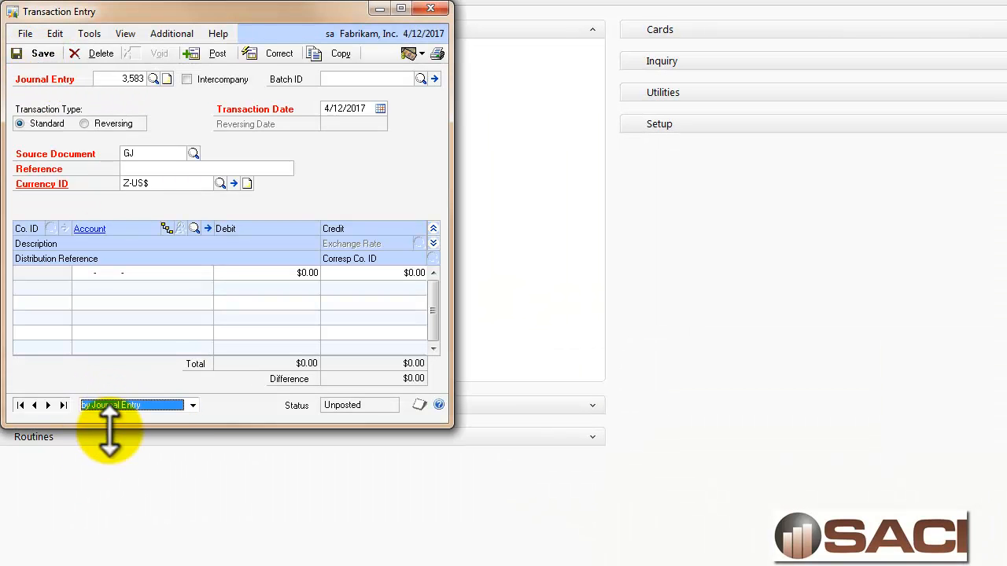
pyautogui.click(63, 405)
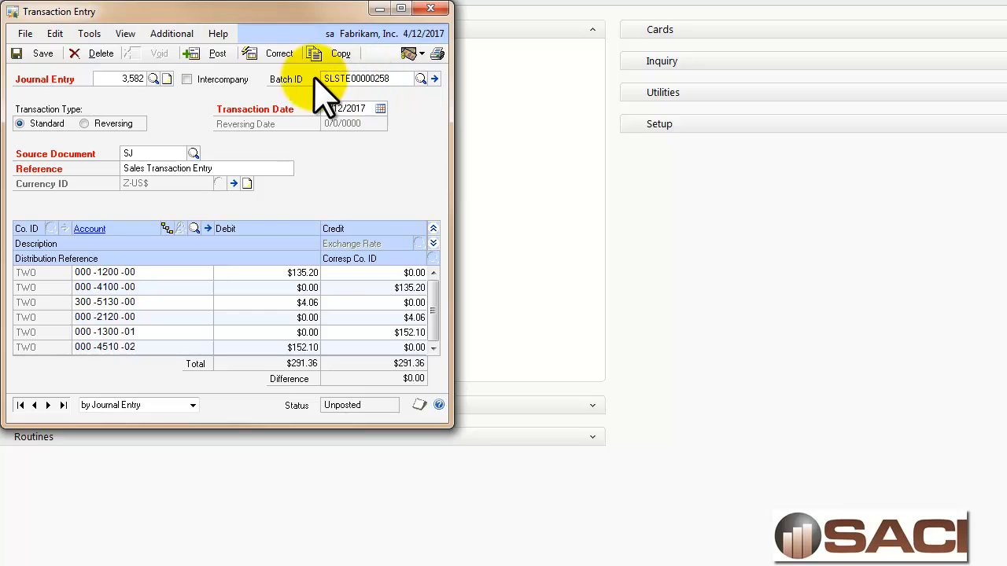
# Post the journal entry's batch SLSTE00000258 from Batch Entry, cancelling the posting report destinations and closing the window
pyautogui.click(435, 79)
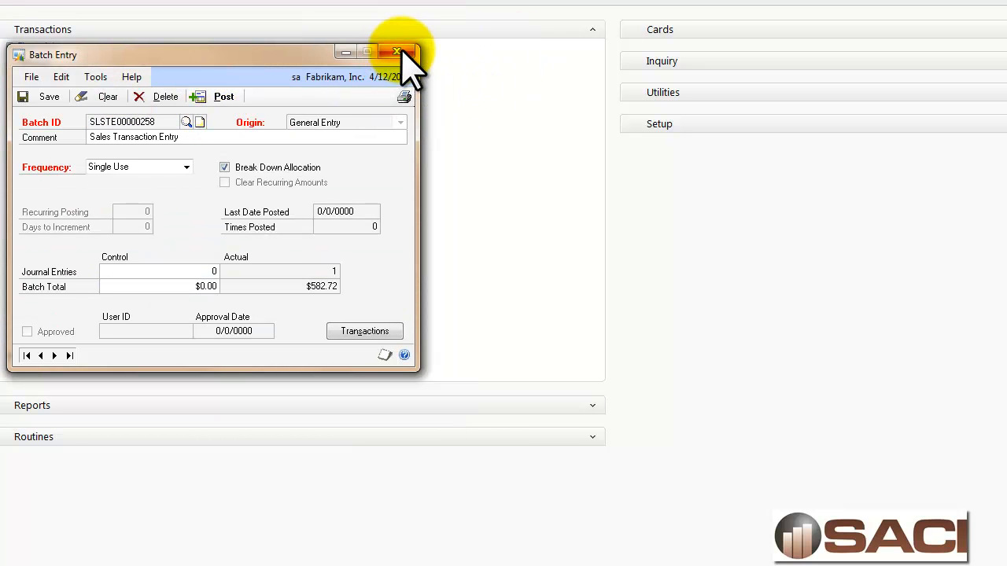
pyautogui.click(236, 101)
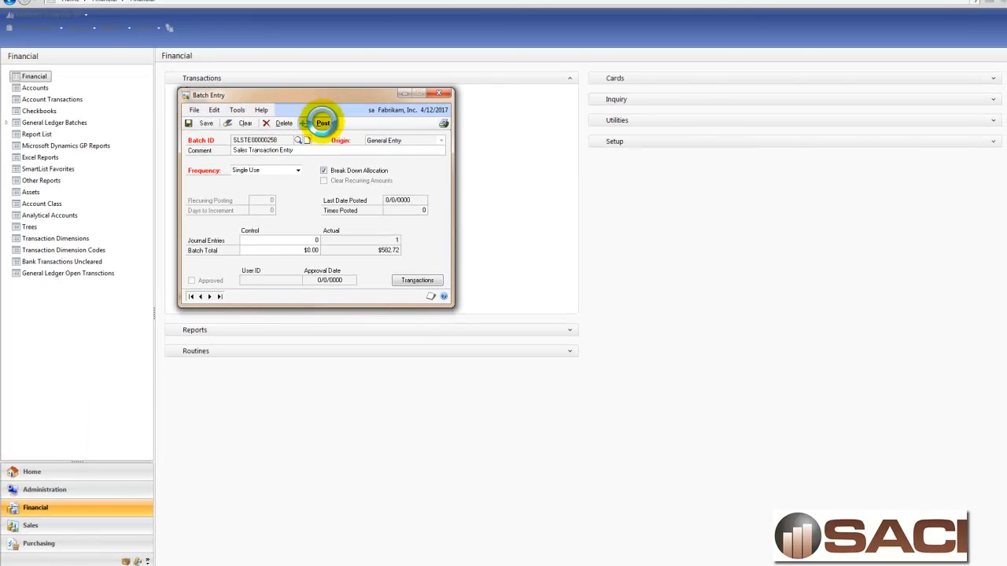
pyautogui.click(595, 371)
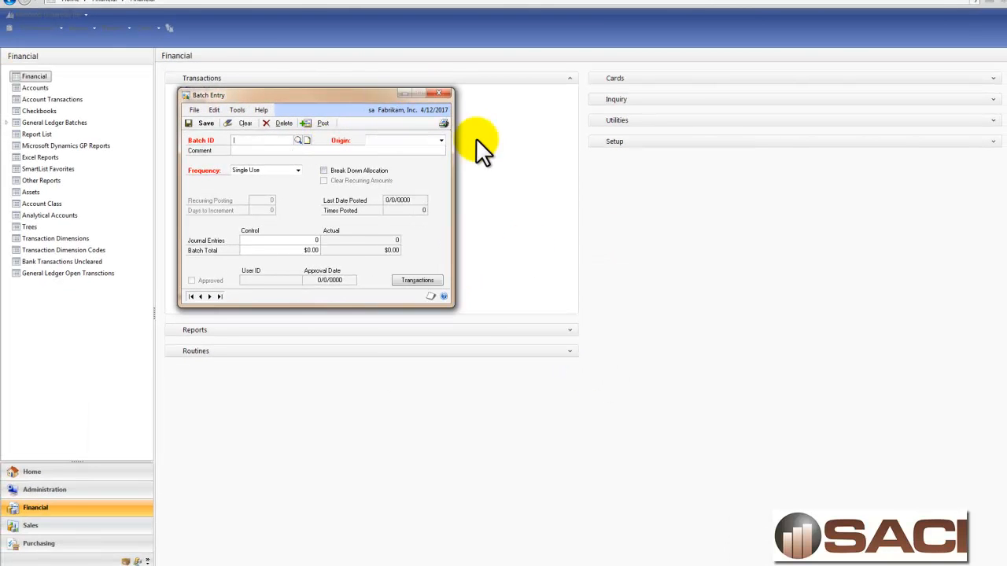
pyautogui.click(443, 97)
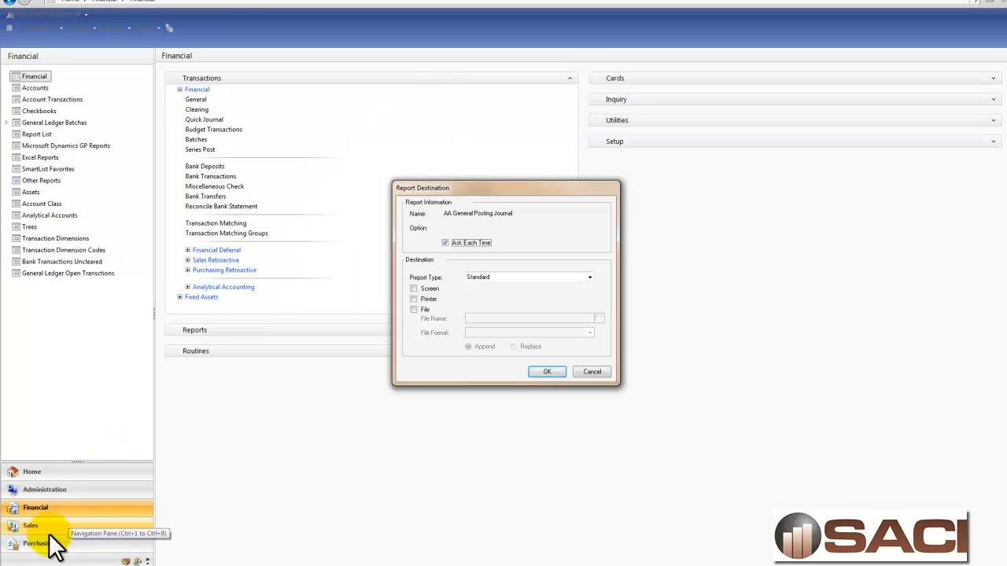
pyautogui.click(596, 375)
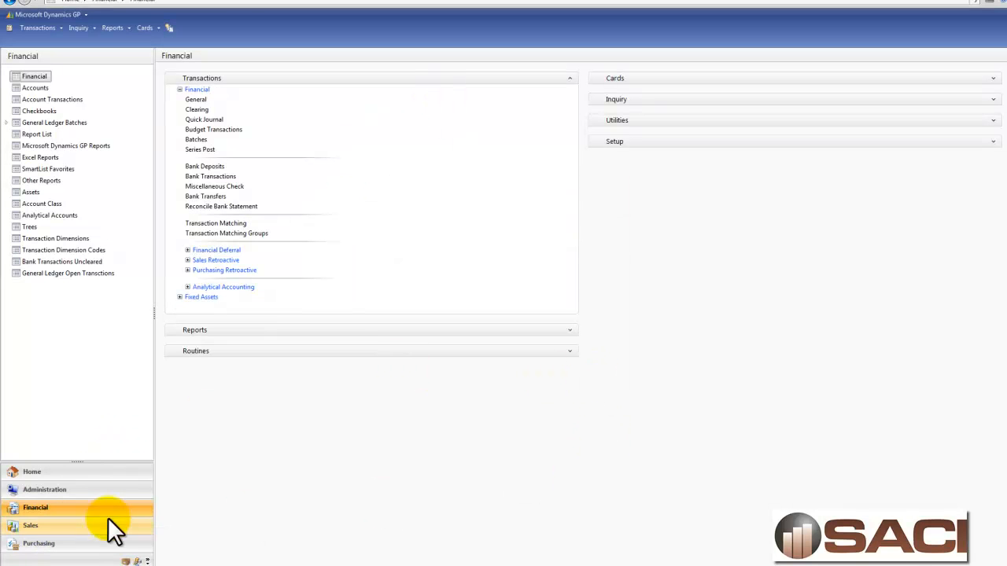
# Start a new report option for the Sales Posting Journal from the Sales module's posting journal reports
pyautogui.click(87, 524)
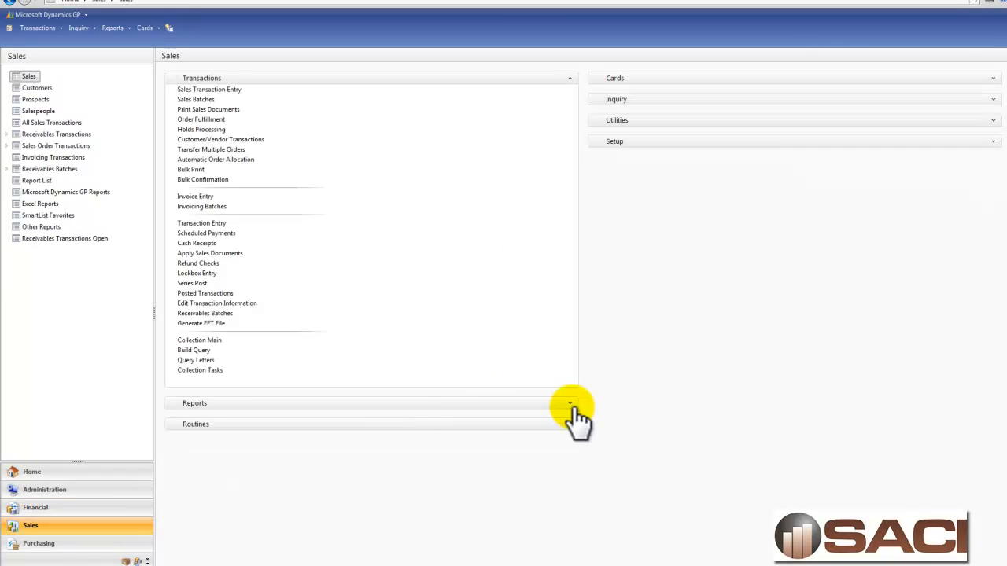
pyautogui.click(571, 403)
pyautogui.click(571, 79)
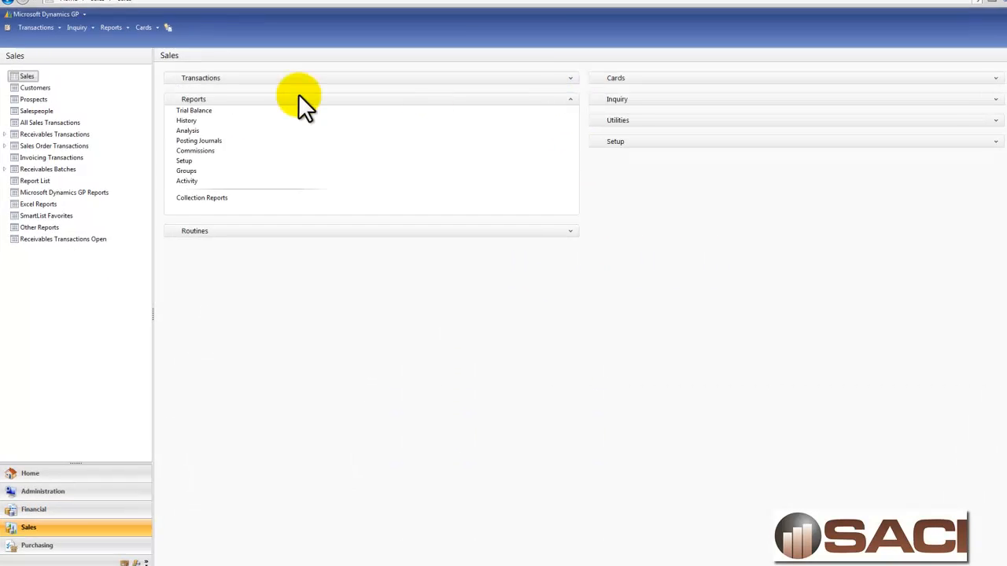
pyautogui.click(120, 155)
pyautogui.click(193, 161)
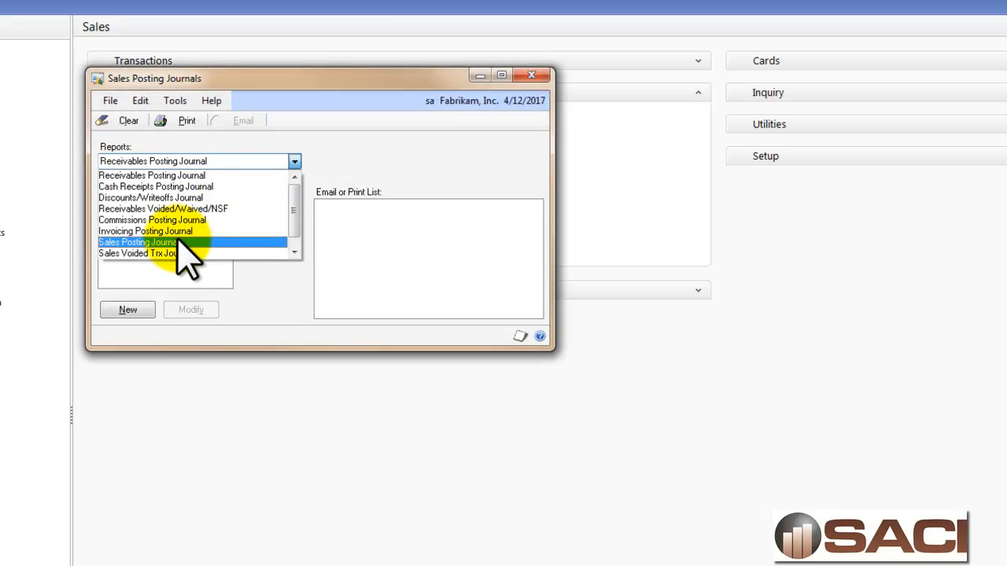
pyautogui.click(176, 242)
pyautogui.click(130, 309)
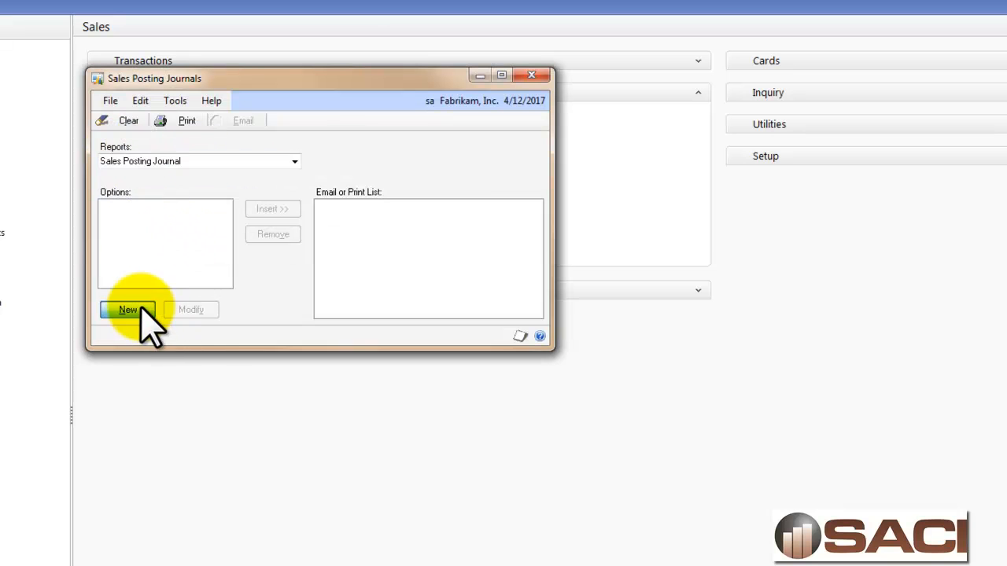
# Name the option d, set its Audit Trail Code range to SLSTE00000258, and close the report windows without printing
pyautogui.write('A')
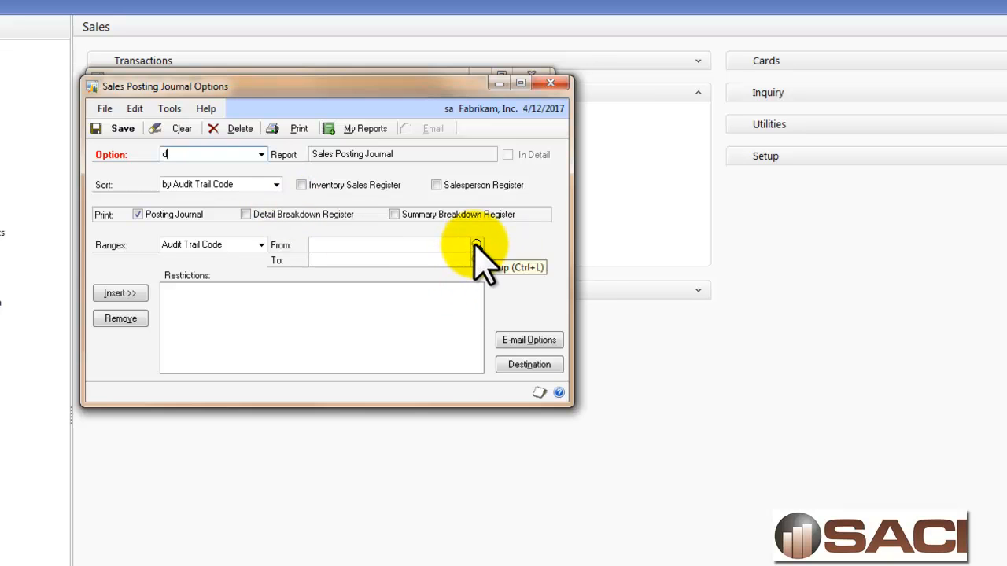
pyautogui.click(477, 245)
pyautogui.moveTo(580, 225); pyautogui.dragTo(580, 358)
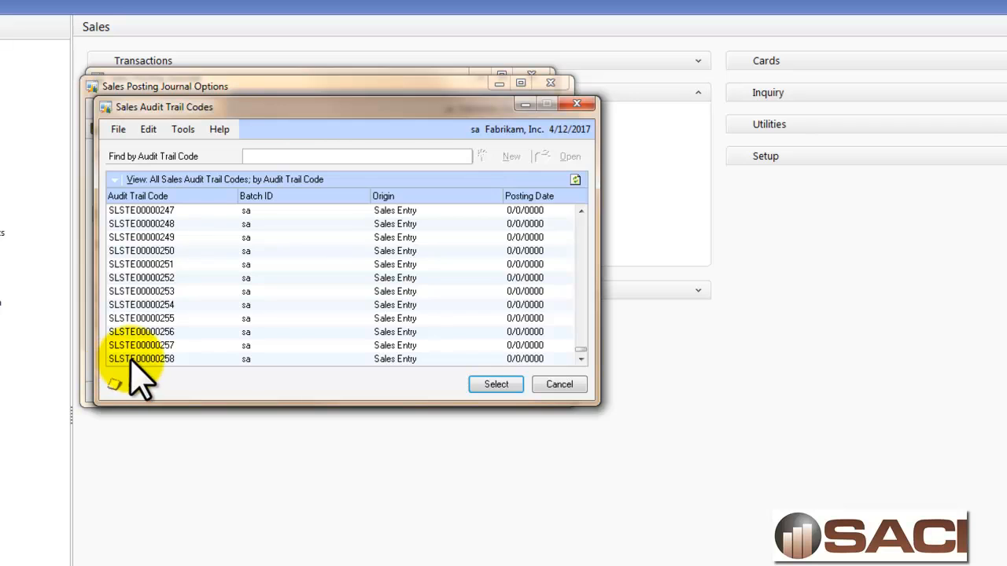
pyautogui.doubleClick(130, 359)
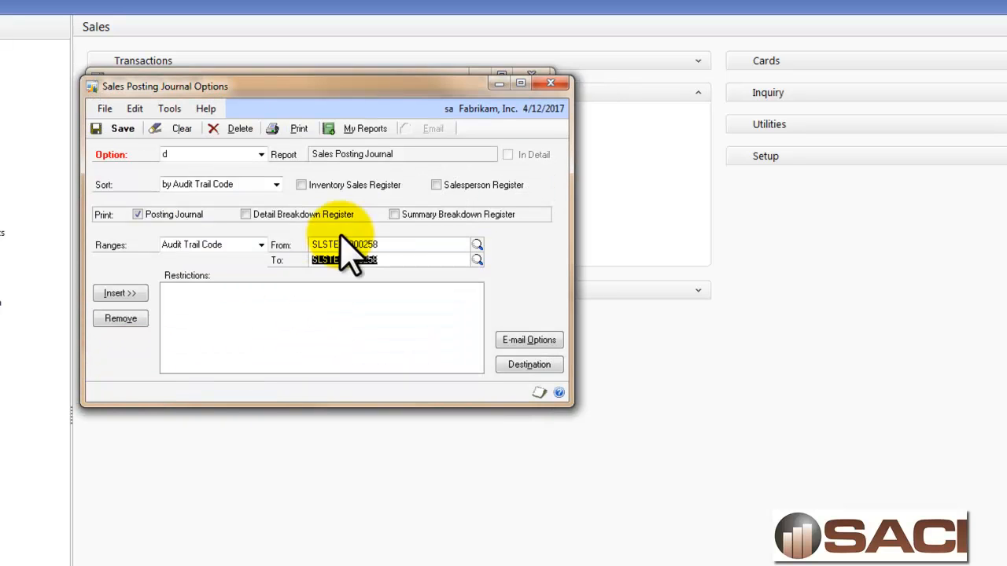
pyautogui.click(544, 85)
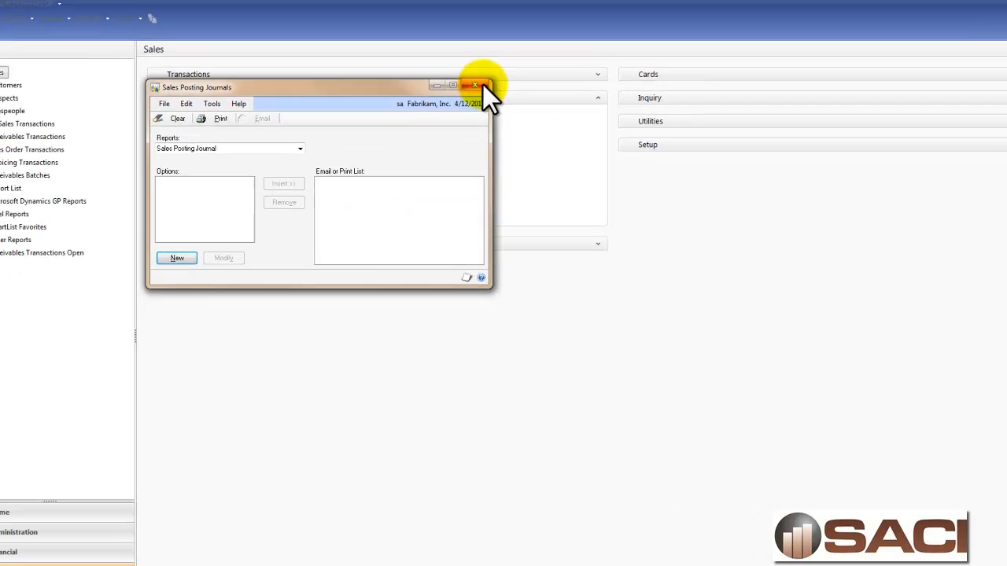
pyautogui.click(476, 88)
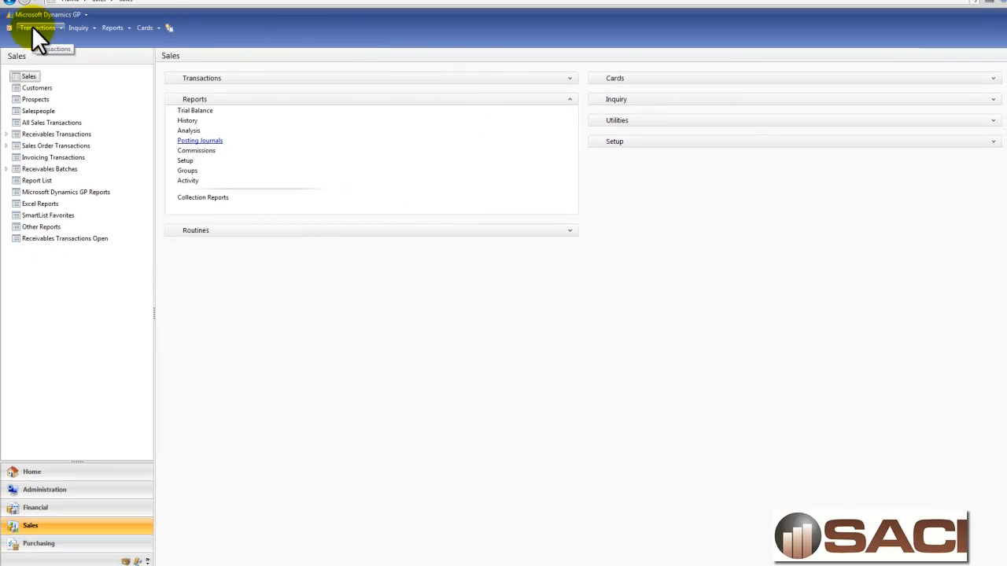
# Open SmartList and display the default (*) Account Transactions list under Financial
pyautogui.click(170, 25)
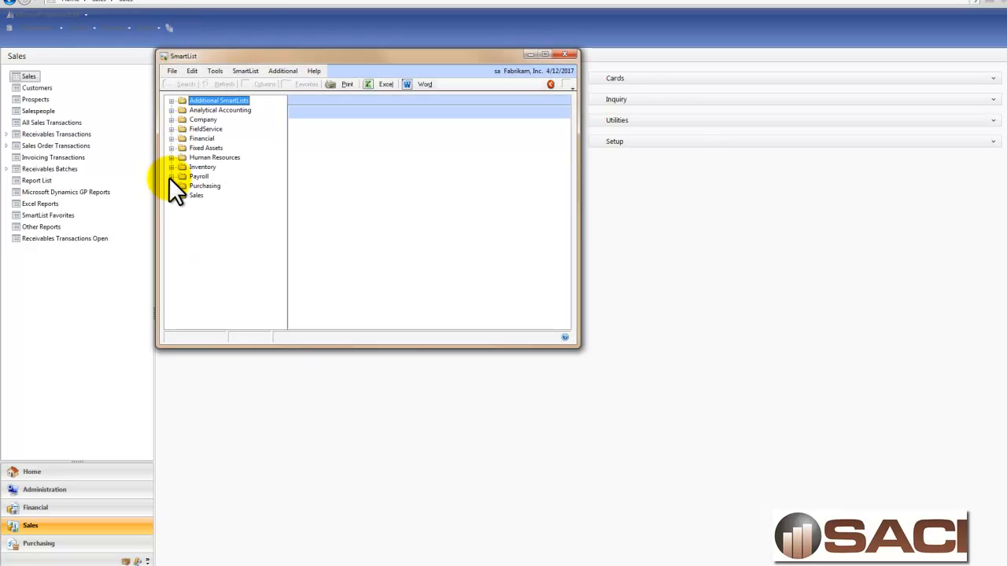
pyautogui.click(171, 195)
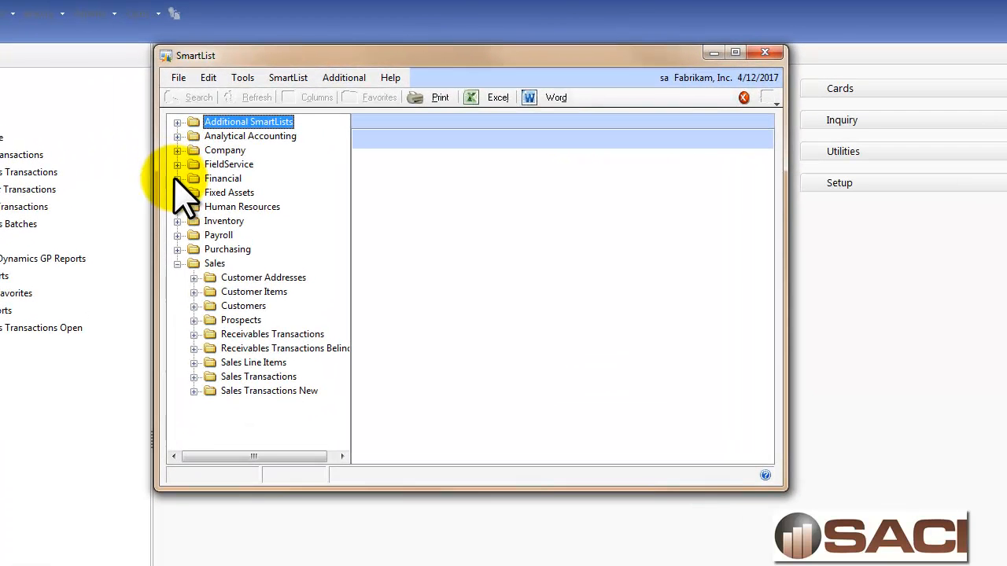
pyautogui.click(177, 179)
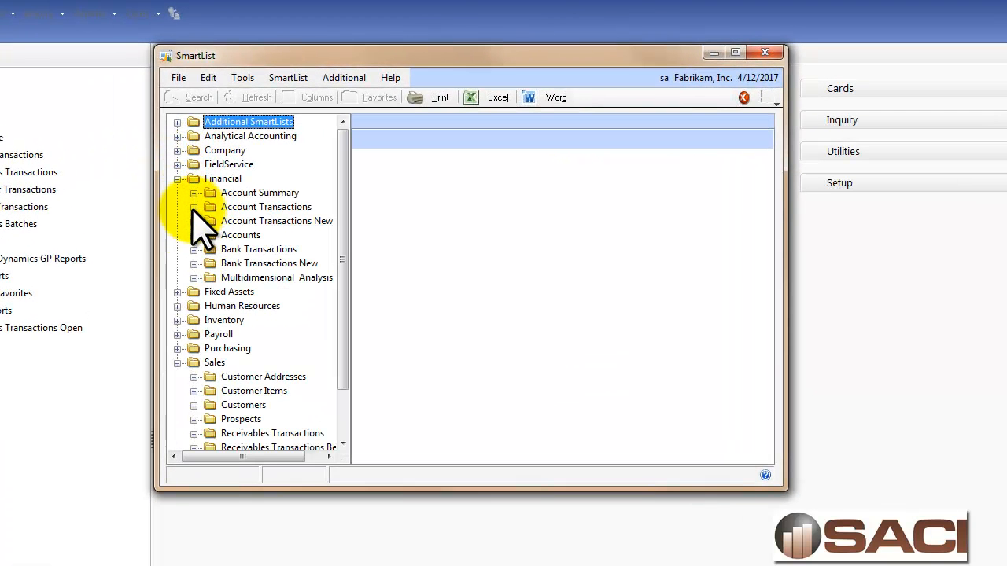
pyautogui.click(193, 207)
pyautogui.click(238, 221)
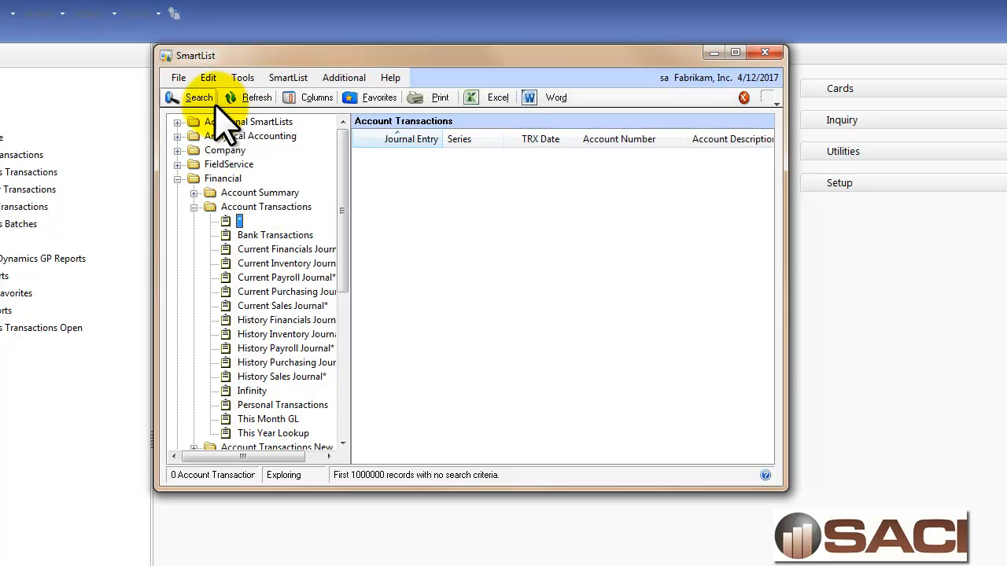
# Add the Source Document column to the Account Transactions list and bring that column into view
pyautogui.click(310, 98)
pyautogui.click(522, 489)
pyautogui.click(610, 429)
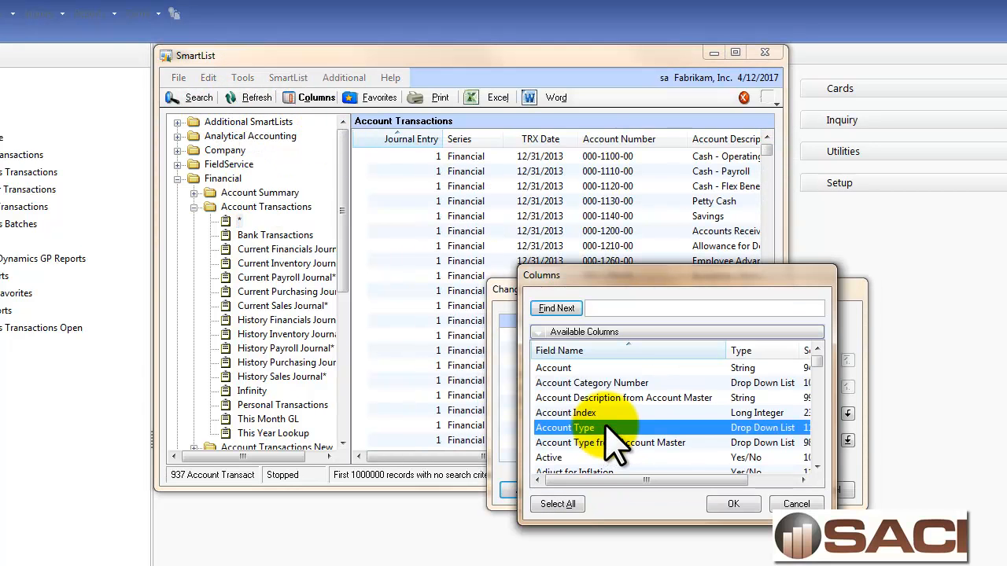
pyautogui.scroll(-20, 604, 429)
pyautogui.scroll(2, 602, 428)
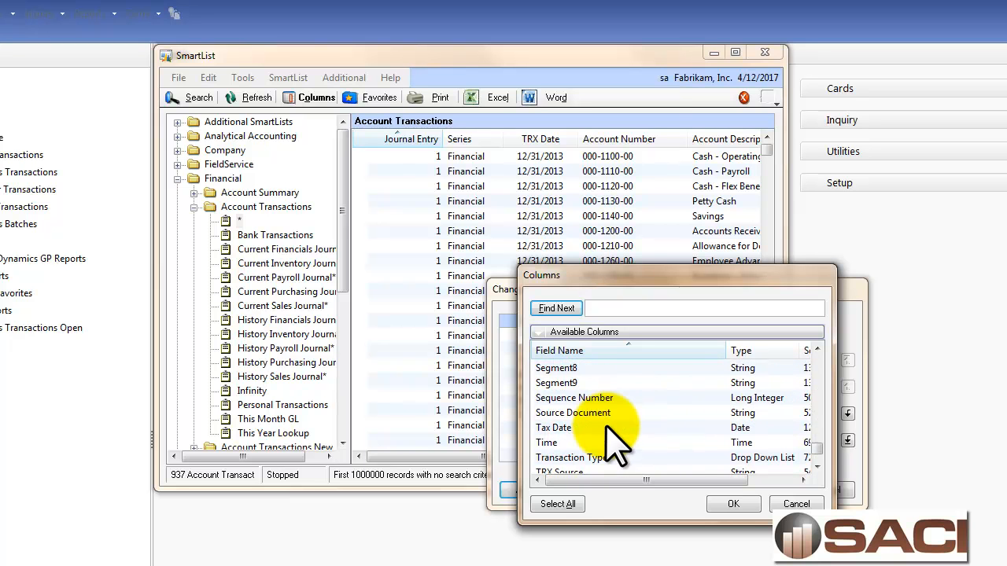
pyautogui.click(611, 414)
pyautogui.click(714, 505)
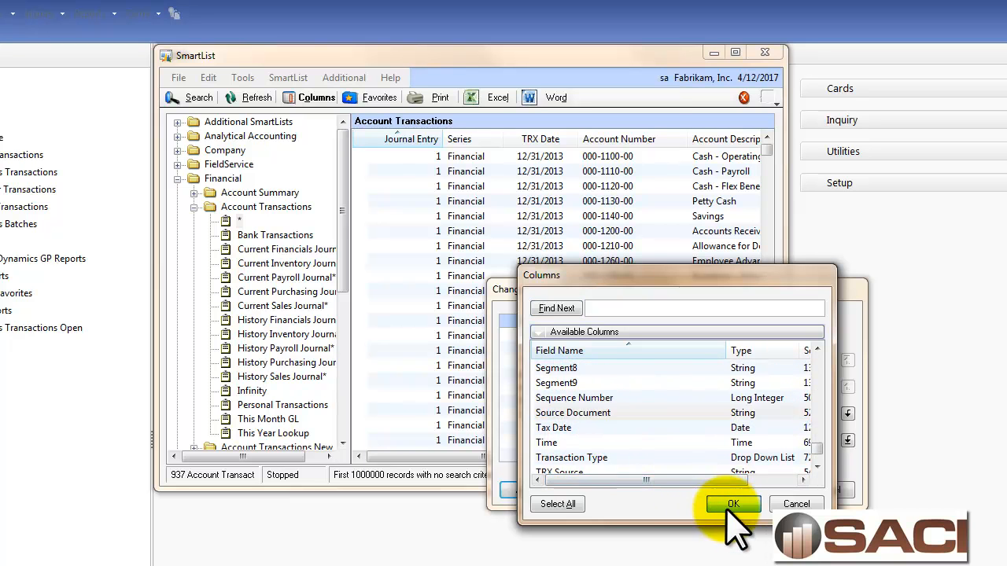
pyautogui.click(720, 491)
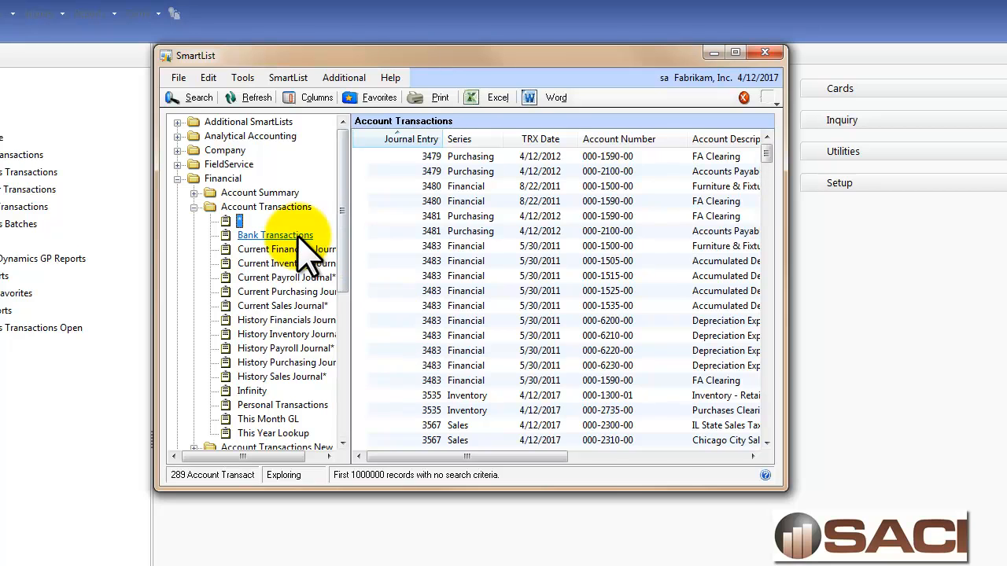
pyautogui.moveTo(578, 457); pyautogui.dragTo(830, 472)
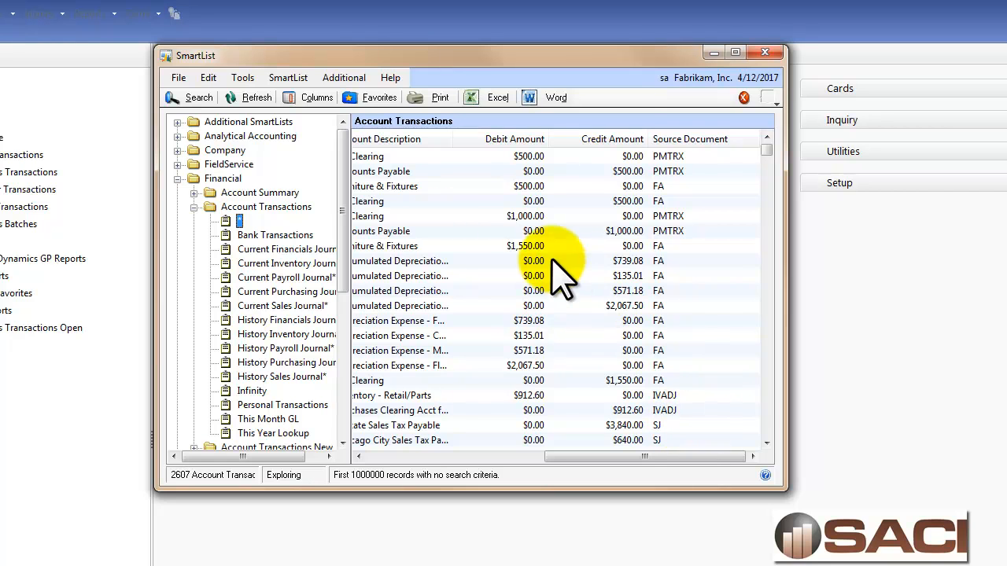
# Search the account transactions for Source Document is equal to SJ and look over the listed entries
pyautogui.click(194, 98)
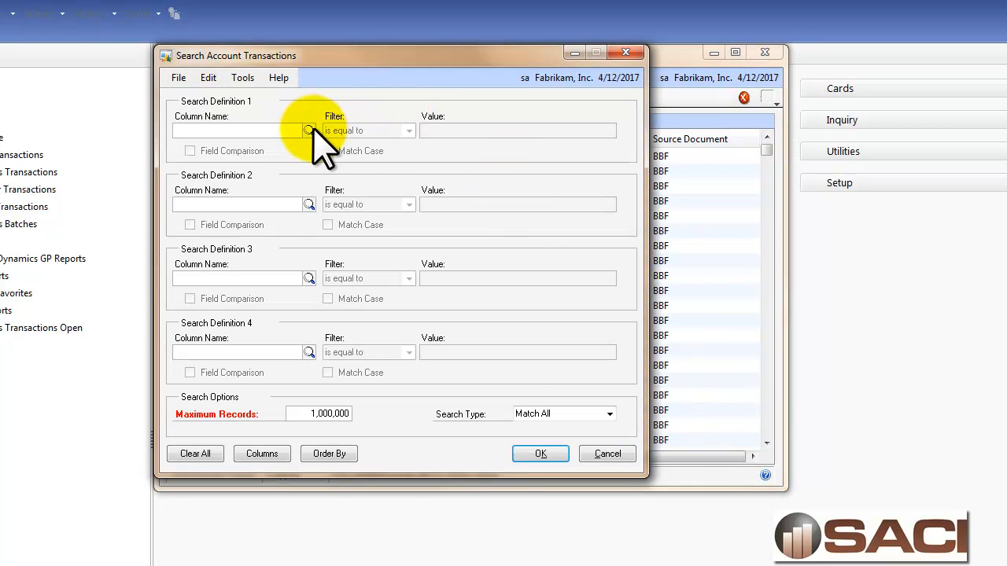
pyautogui.click(309, 130)
pyautogui.doubleClick(621, 471)
pyautogui.click(449, 130)
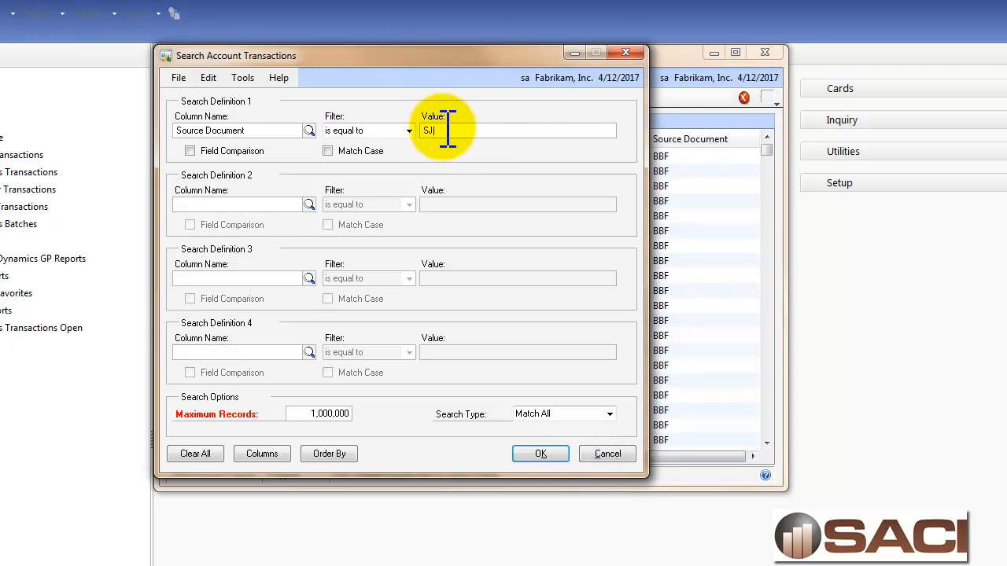
pyautogui.click(541, 454)
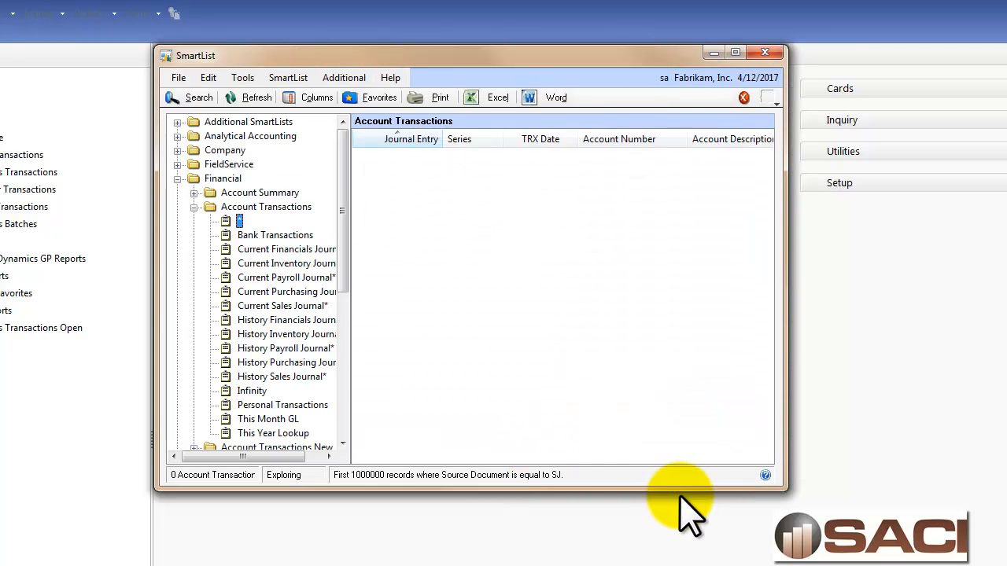
pyautogui.click(704, 457)
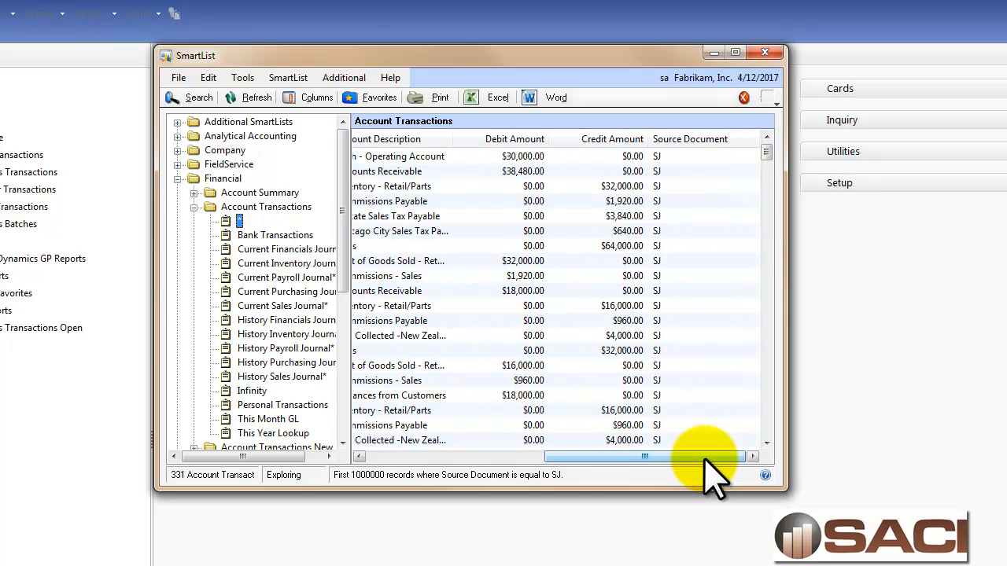
pyautogui.moveTo(704, 458); pyautogui.dragTo(504, 459)
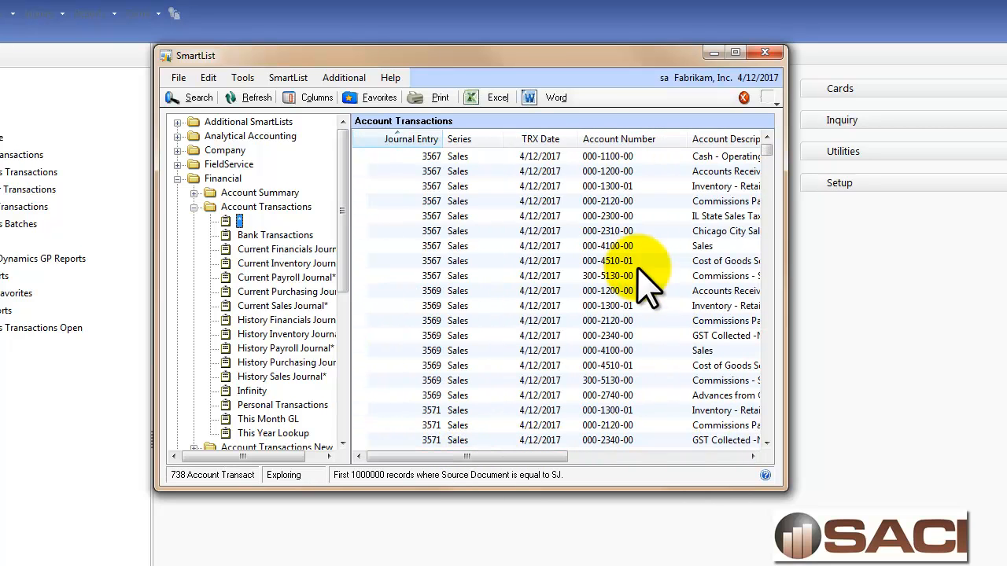
# Sort the filtered transactions by Journal Entry in descending order and check their Source Document column
pyautogui.click(419, 139)
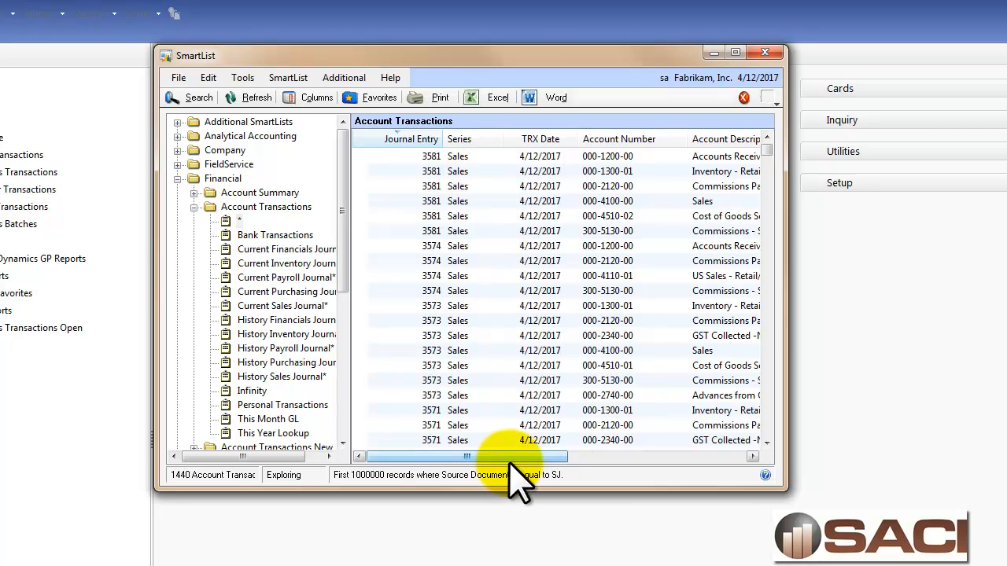
pyautogui.click(703, 457)
pyautogui.click(383, 457)
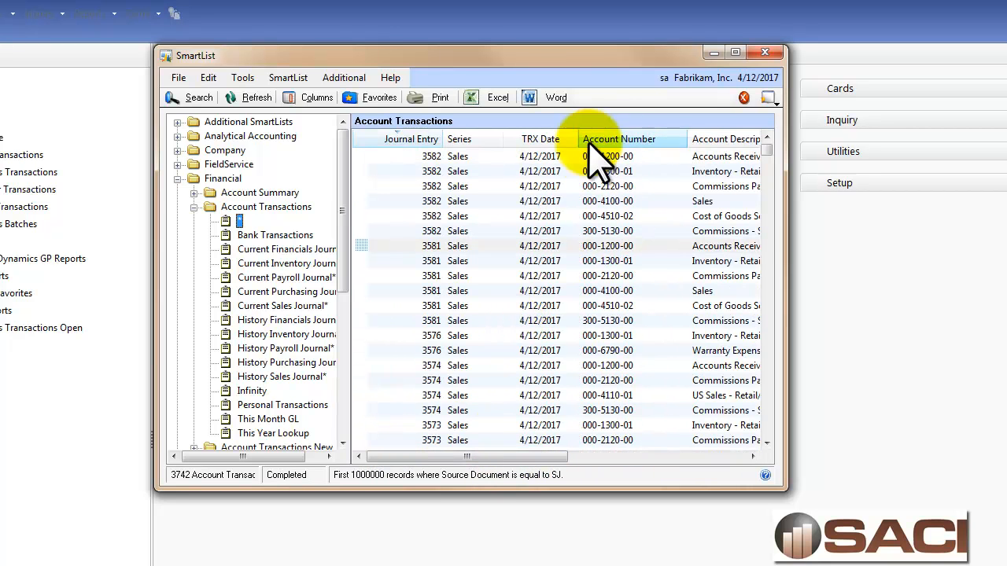
# Open journal entry 3582 from the list, drill into its source document, close the detail windows, and review the Source Document column
pyautogui.doubleClick(656, 167)
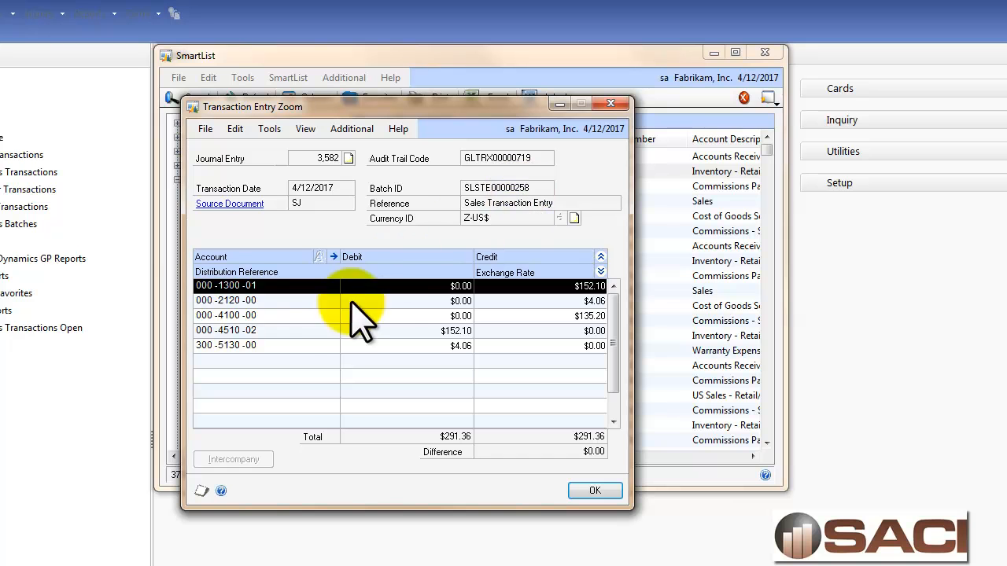
pyautogui.click(229, 204)
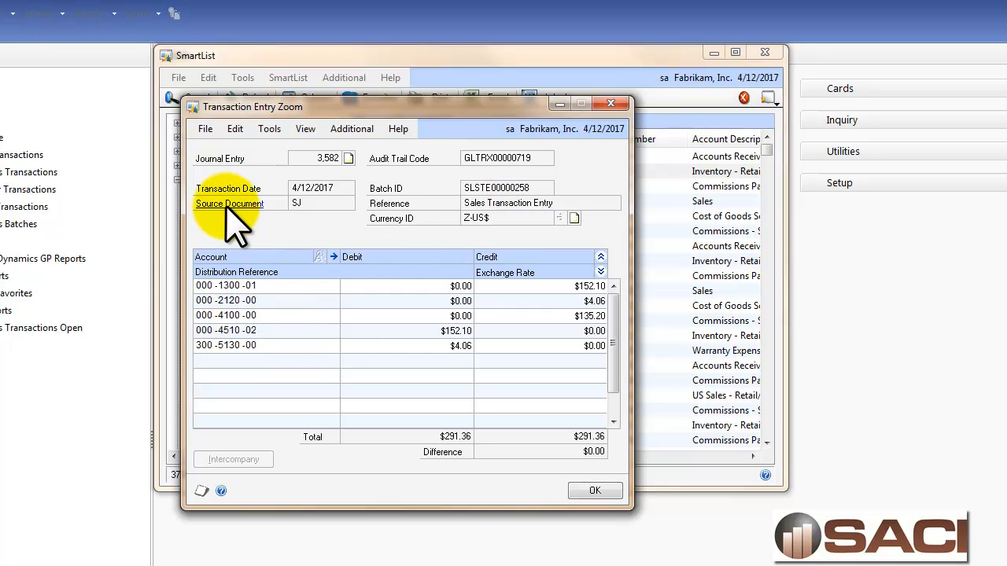
pyautogui.click(191, 118)
pyautogui.click(602, 102)
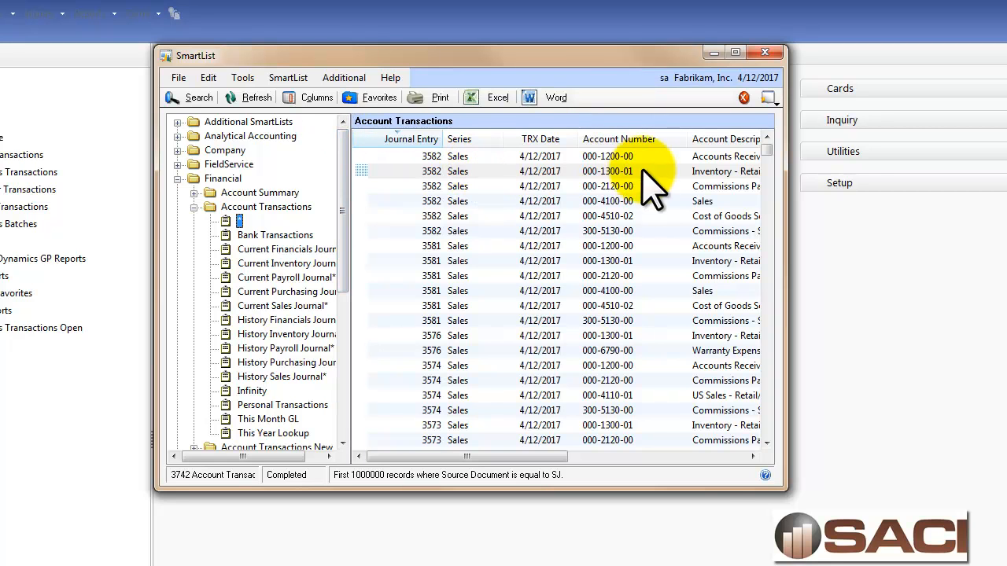
pyautogui.click(712, 456)
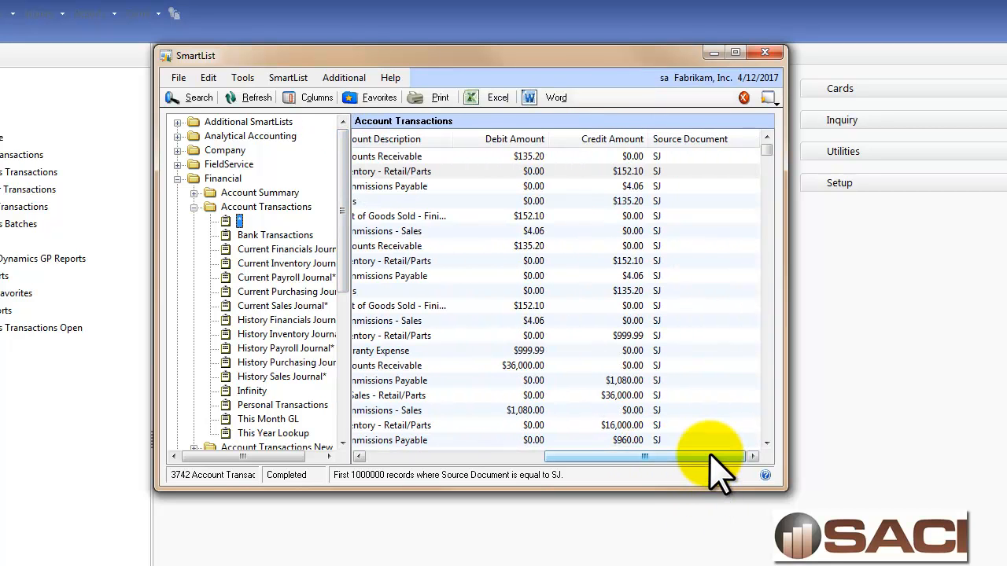